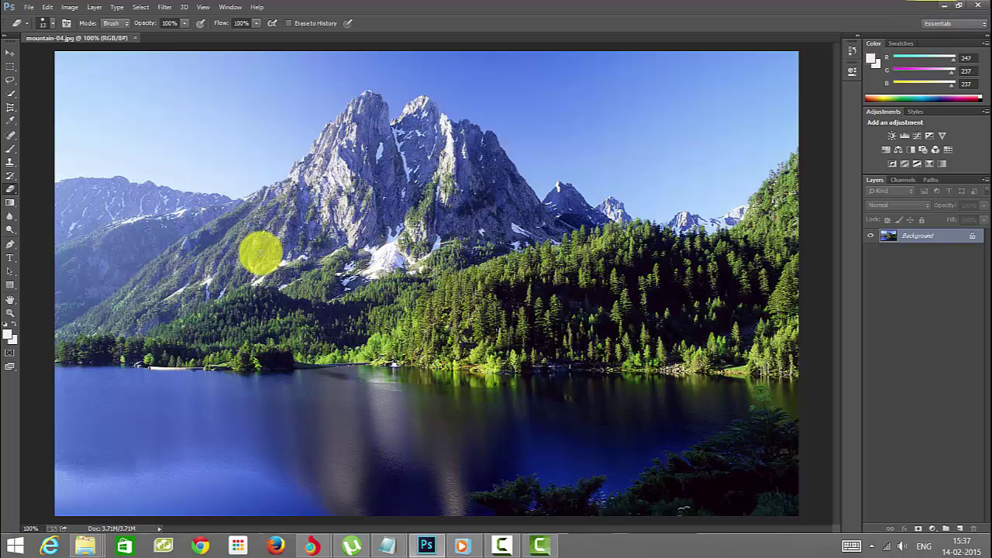
- Switch from painting to the Move tool
{"action": "left_click", "coordinate": [9, 52]}
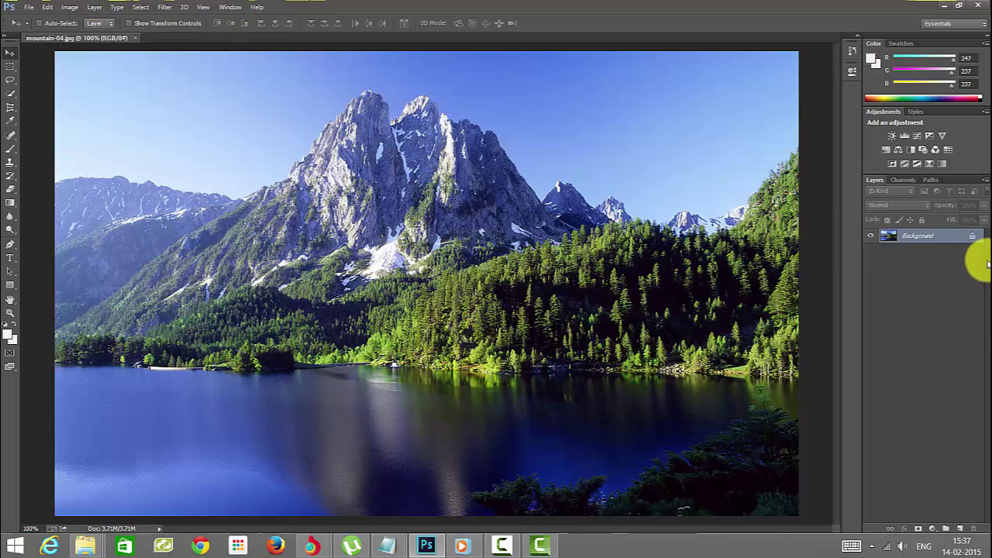
- Duplicate the Background into a new Layer 1 with Layer Via Copy
{"action": "double_click", "coordinate": [929, 239]}
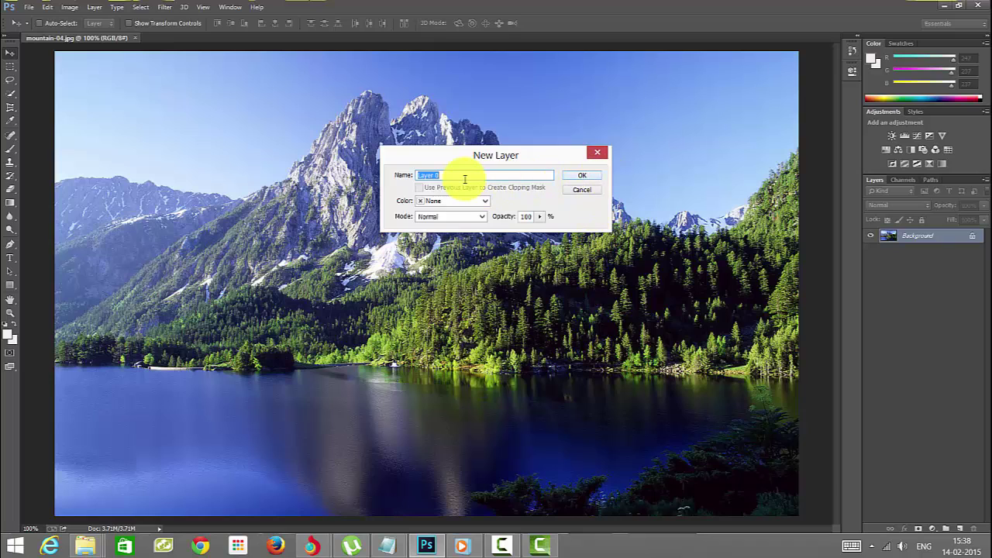
{"action": "left_click", "coordinate": [597, 152]}
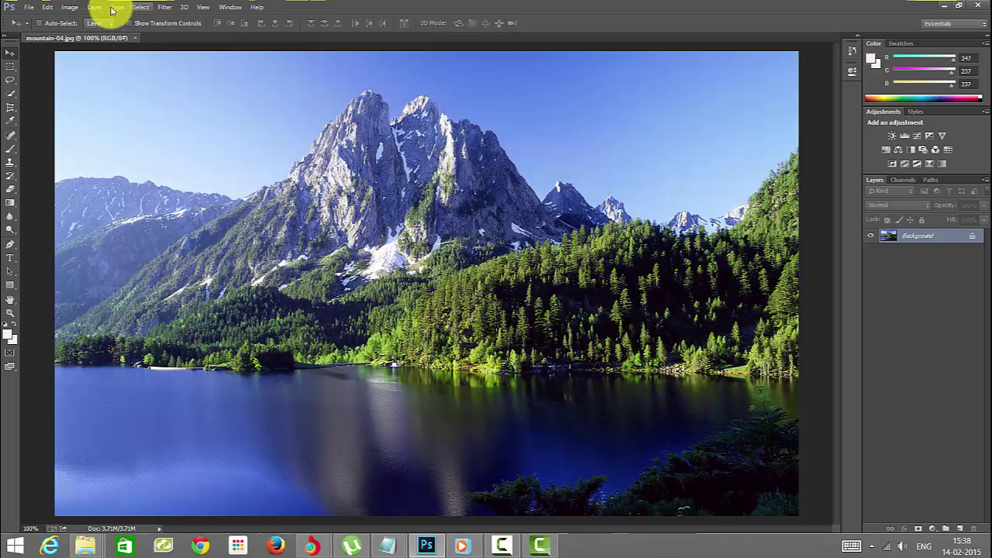
{"action": "left_click", "coordinate": [94, 7]}
{"action": "mouse_move", "coordinate": [116, 19]}
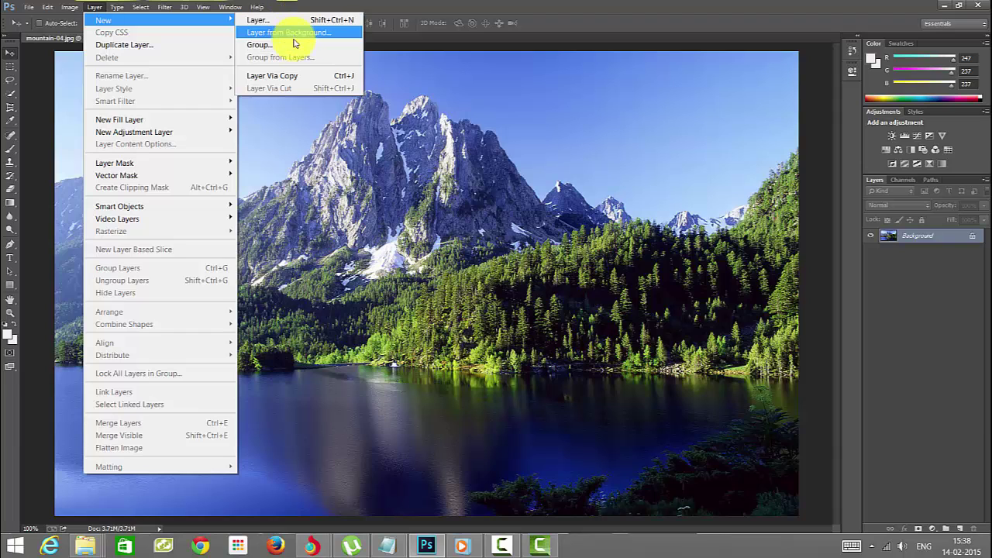
{"action": "left_click", "coordinate": [306, 77]}
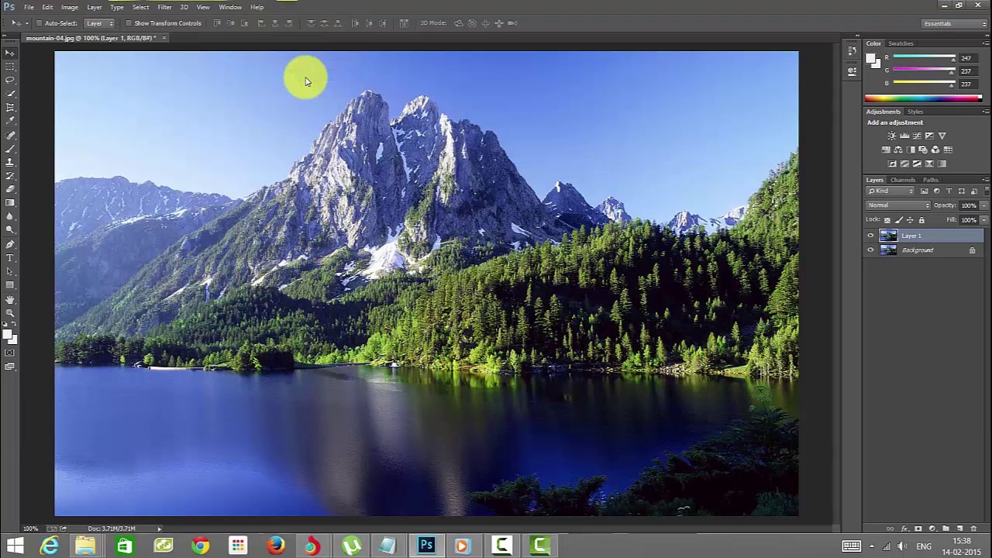
- Hide Layer 1 to compare it with the Background, then reselect Layer 1
{"action": "left_click", "coordinate": [929, 252]}
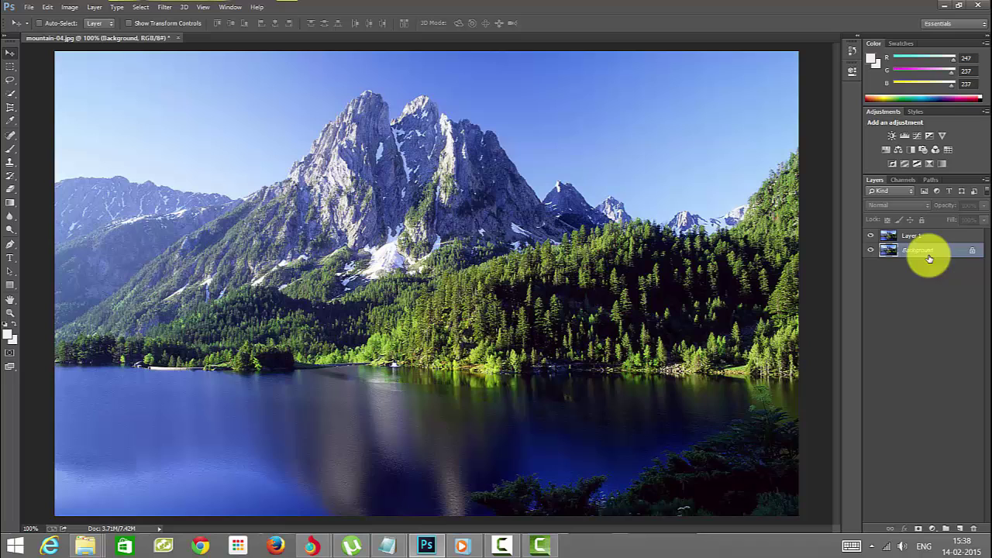
{"action": "left_click", "coordinate": [872, 235]}
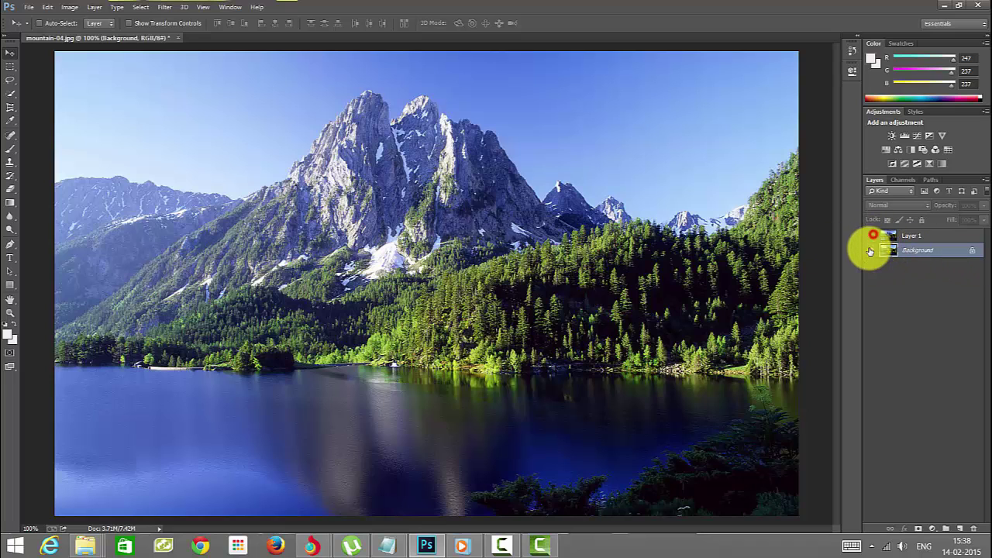
{"action": "left_click", "coordinate": [49, 7]}
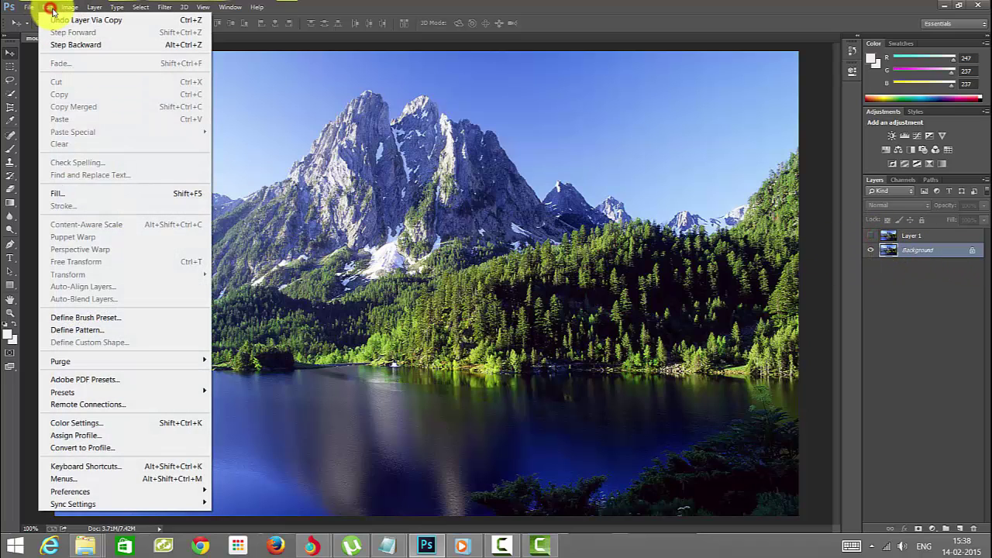
{"action": "mouse_move", "coordinate": [74, 9]}
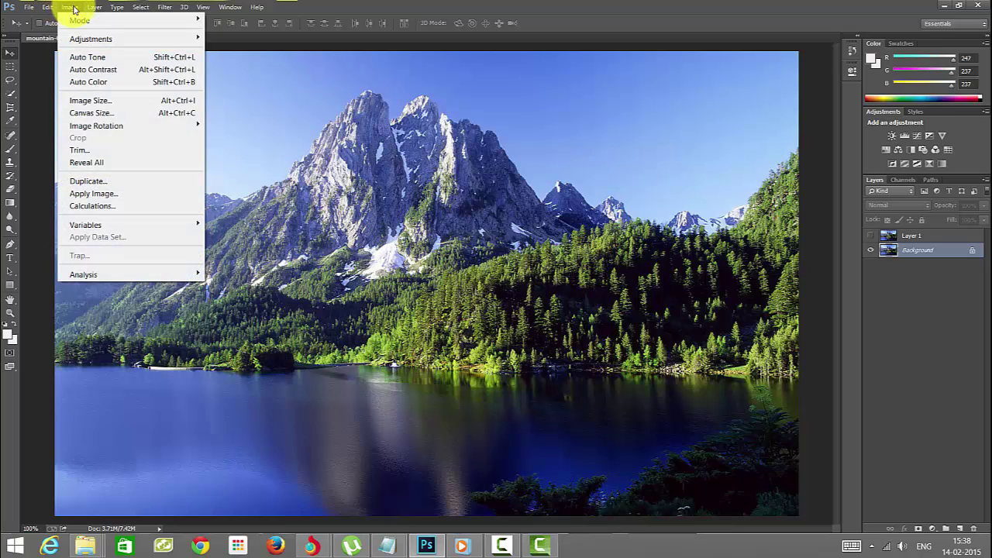
{"action": "left_click", "coordinate": [72, 9]}
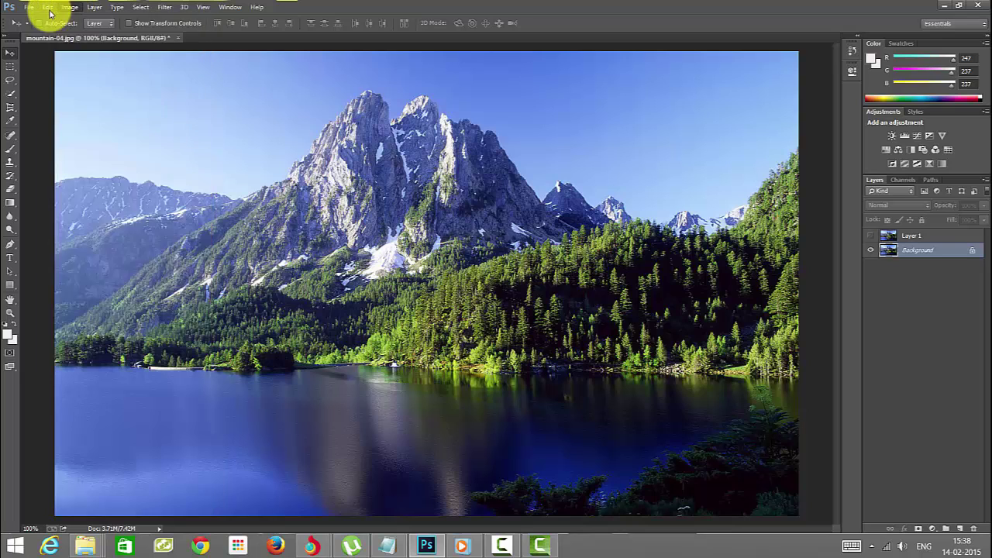
{"action": "left_click", "coordinate": [47, 7]}
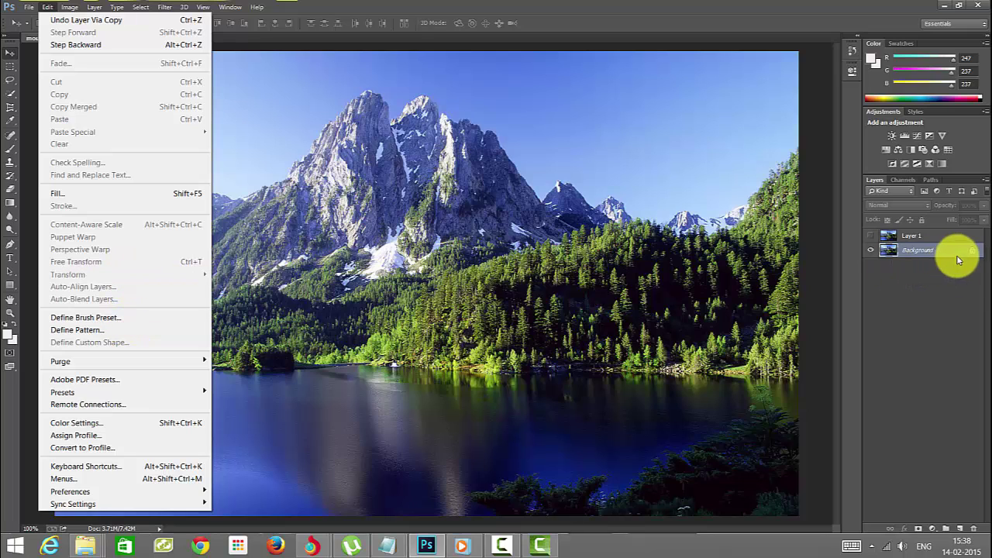
{"action": "left_click", "coordinate": [915, 239]}
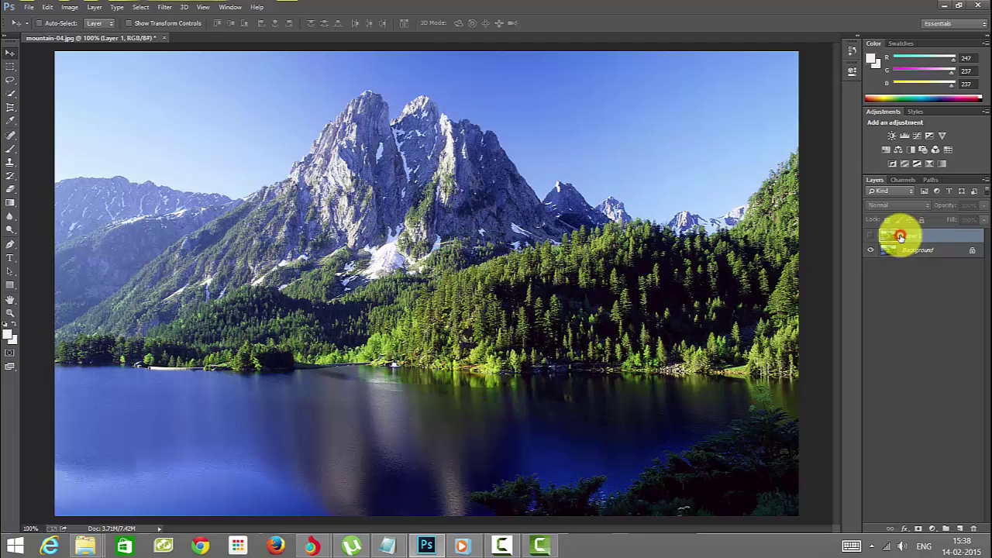
{"action": "left_click", "coordinate": [874, 235]}
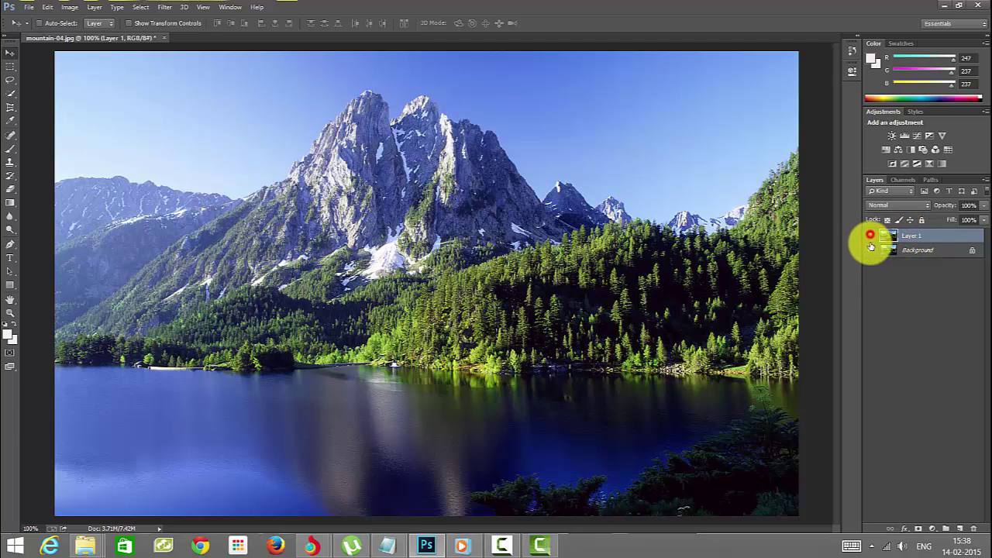
- Scale Layer 1 to about 63% and move it up, with the reference point at upper-left
{"action": "left_click", "coordinate": [45, 7]}
{"action": "mouse_move", "coordinate": [91, 281]}
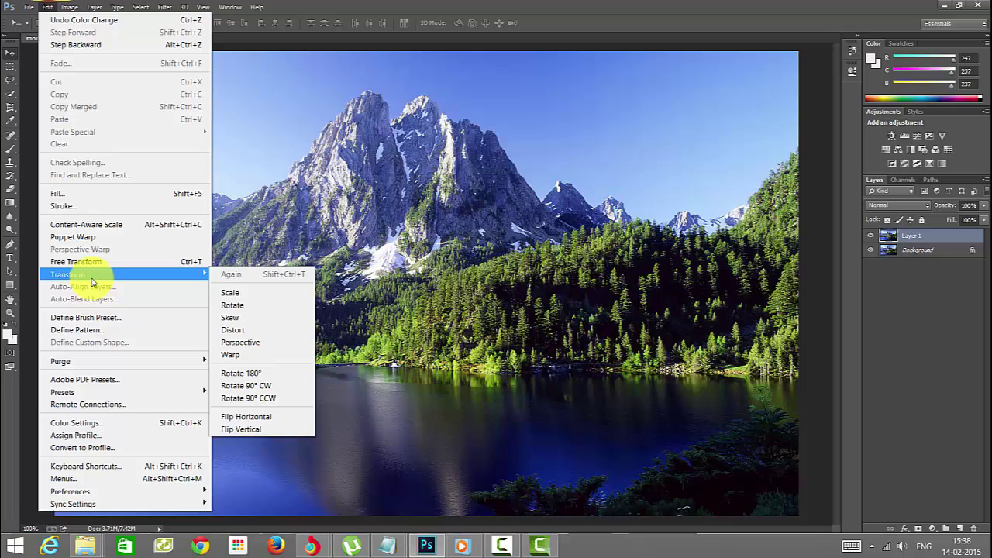
{"action": "left_click", "coordinate": [247, 292]}
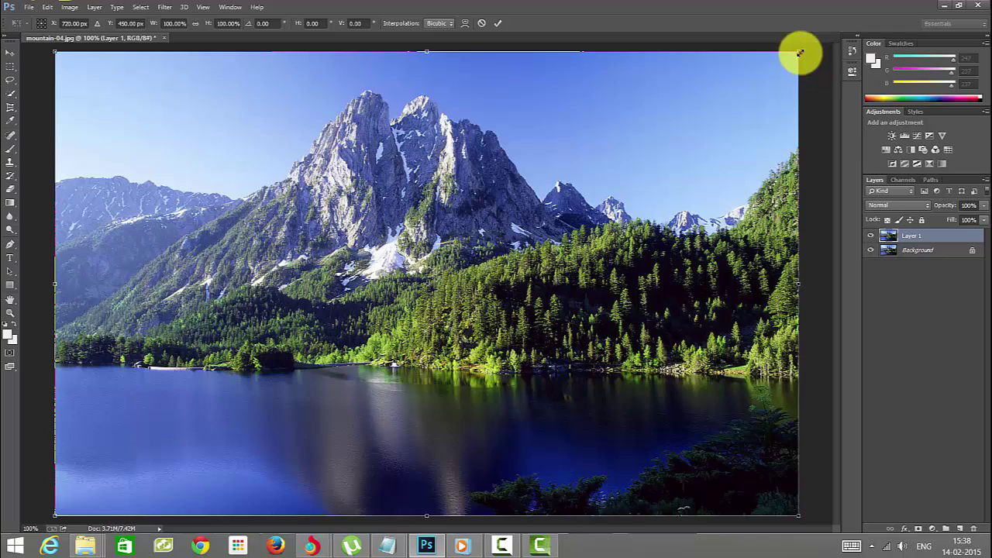
{"action": "left_click_drag", "start_coordinate": [800, 53], "coordinate": [594, 177]}
{"action": "left_click_drag", "start_coordinate": [236, 301], "coordinate": [356, 204]}
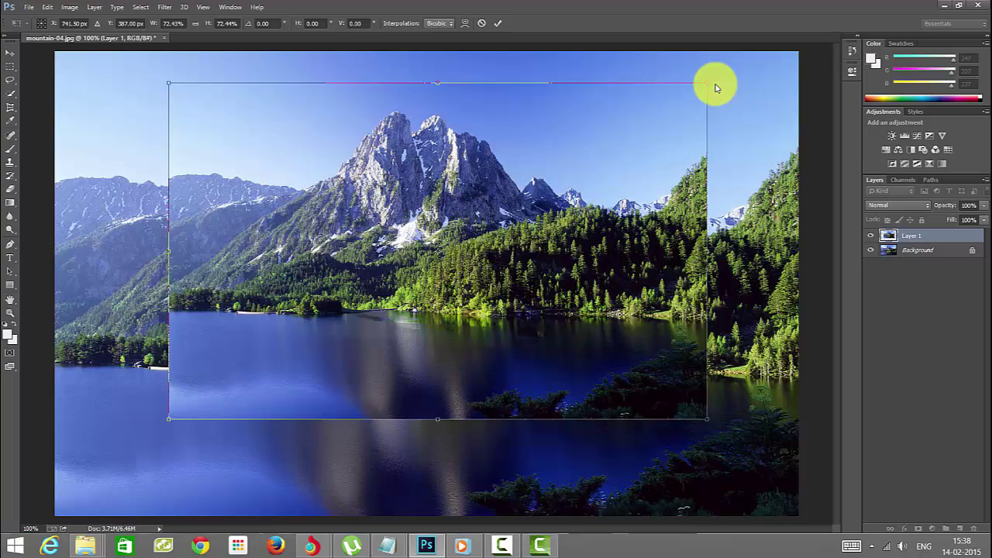
{"action": "left_click_drag", "start_coordinate": [707, 83], "coordinate": [661, 92]}
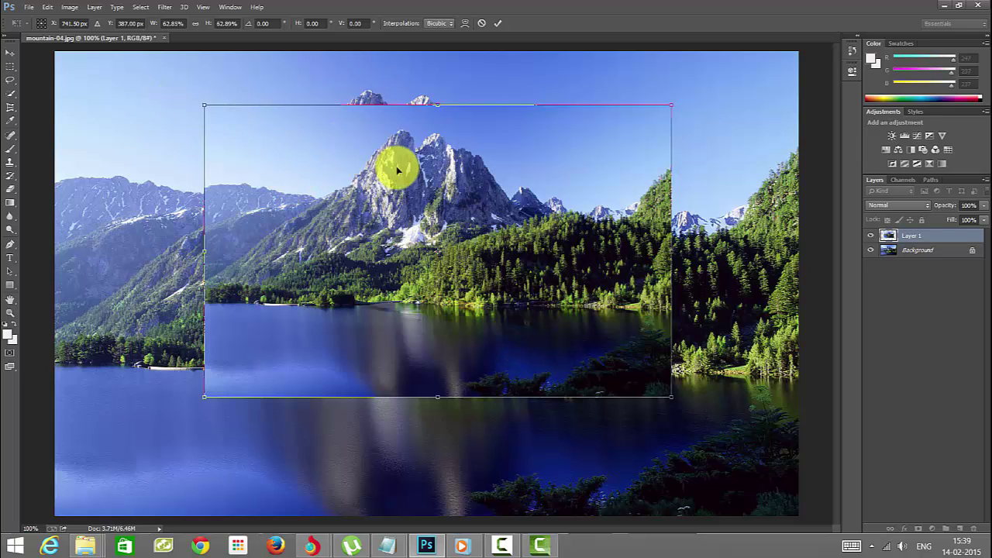
{"action": "left_click_drag", "start_coordinate": [421, 166], "coordinate": [418, 152]}
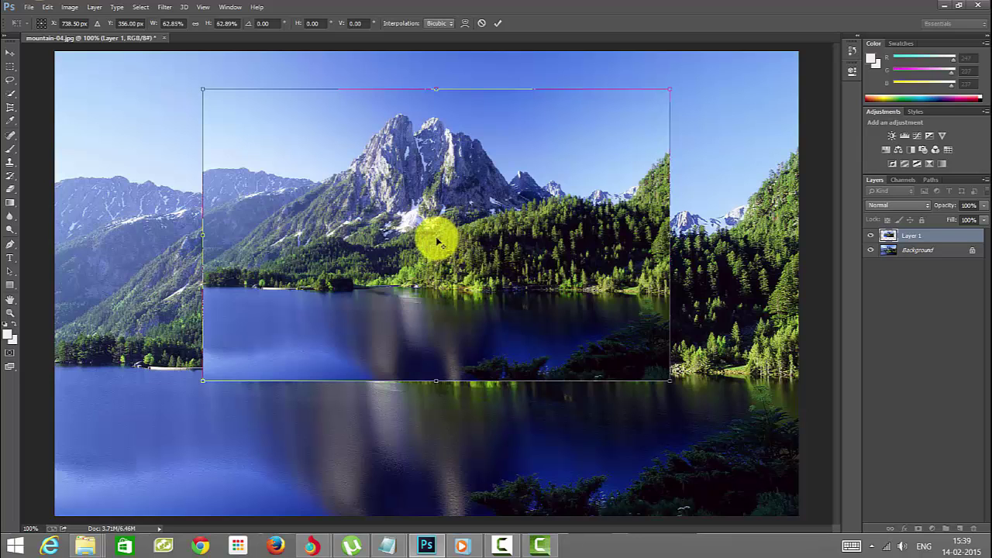
{"action": "left_click_drag", "start_coordinate": [438, 238], "coordinate": [265, 133]}
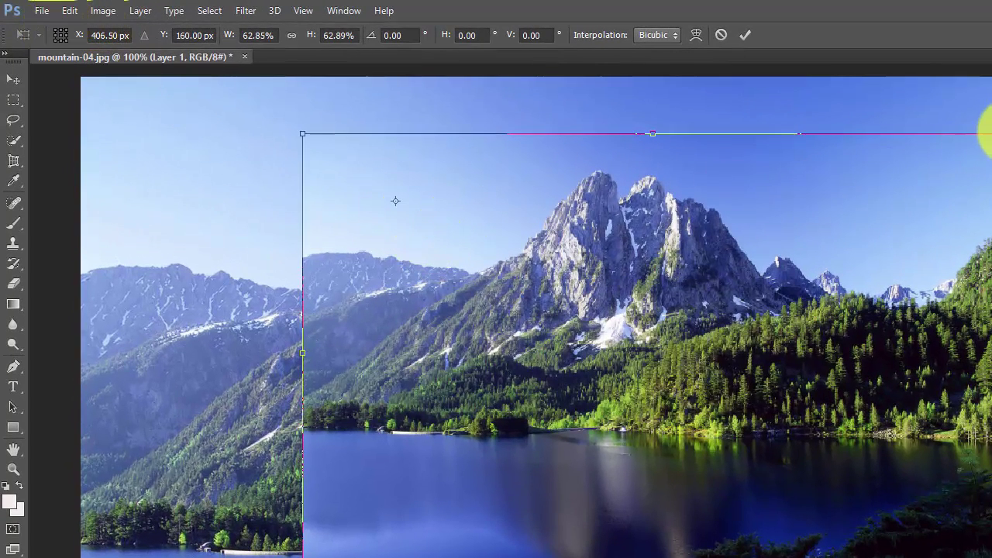
- Rotate Layer 1 about 20° clockwise, then bring it back to nearly level
{"action": "left_click", "coordinate": [69, 11]}
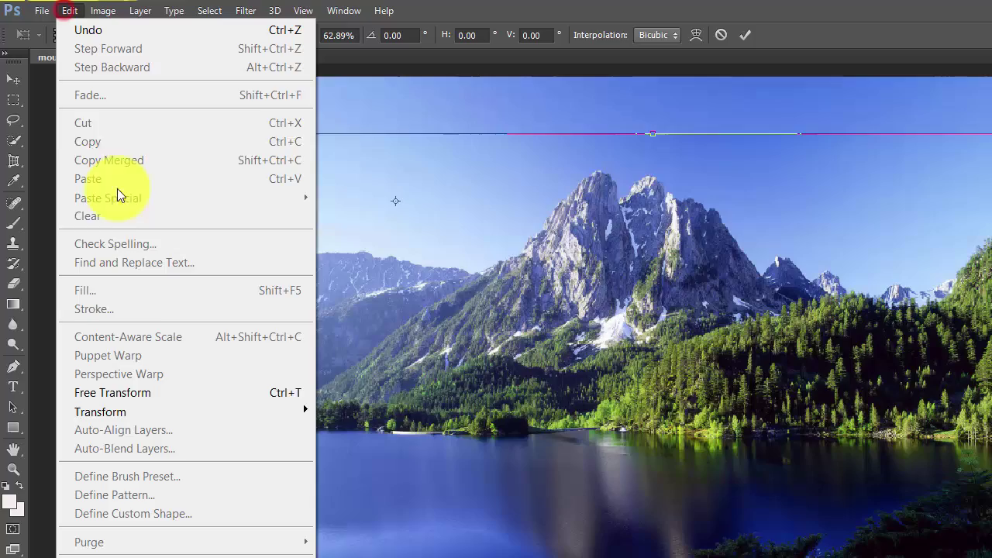
{"action": "mouse_move", "coordinate": [170, 410]}
{"action": "left_click", "coordinate": [345, 455]}
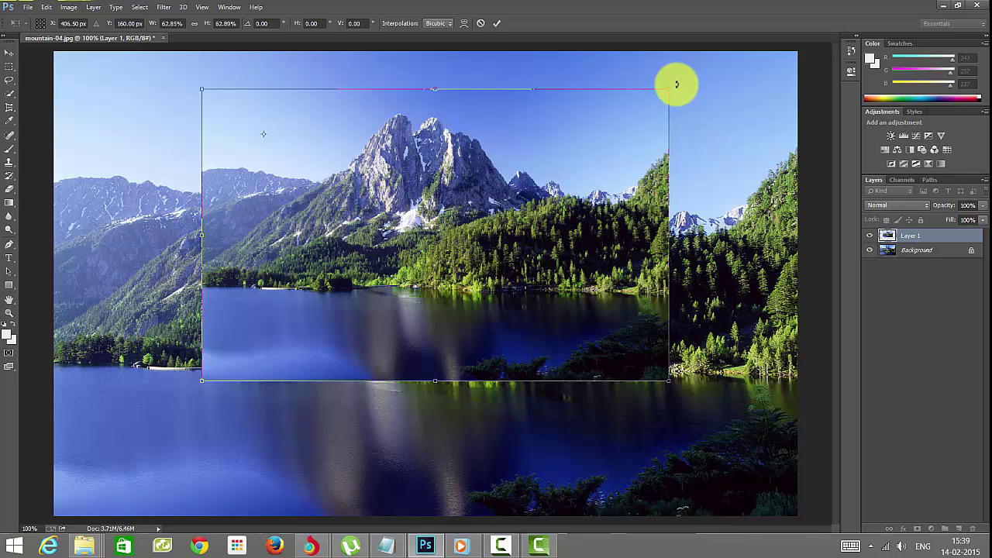
{"action": "left_click_drag", "start_coordinate": [679, 82], "coordinate": [714, 190]}
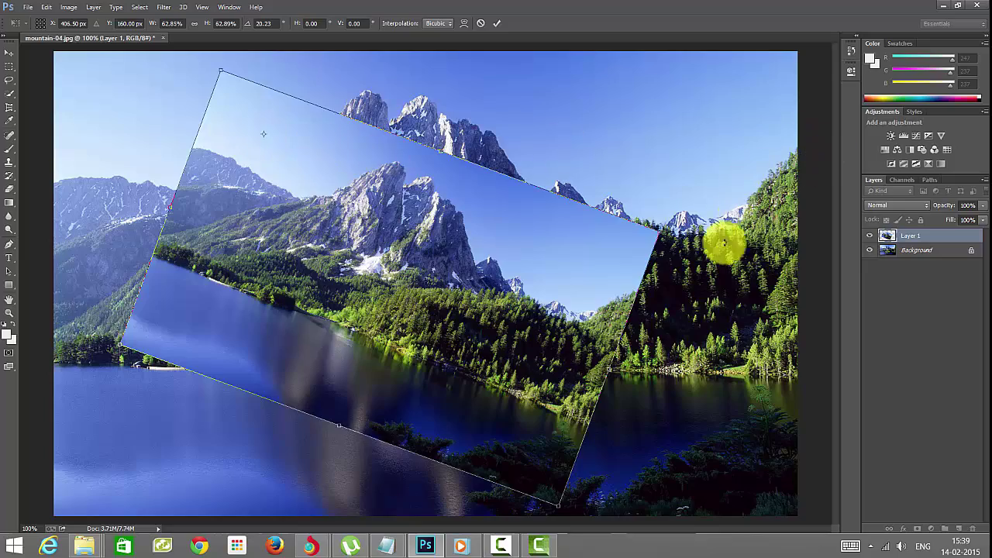
{"action": "left_click_drag", "start_coordinate": [671, 227], "coordinate": [722, 73]}
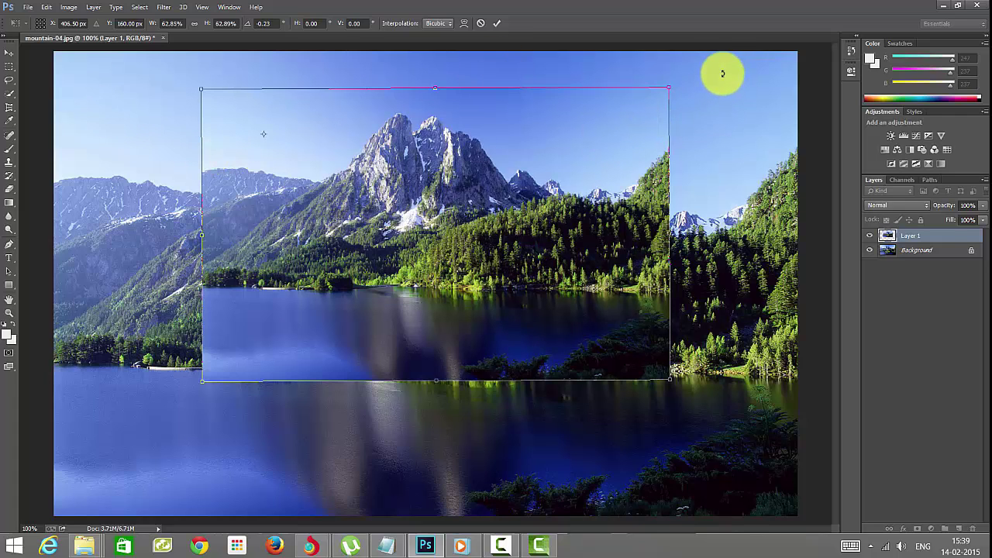
{"action": "left_click_drag", "start_coordinate": [697, 78], "coordinate": [697, 83]}
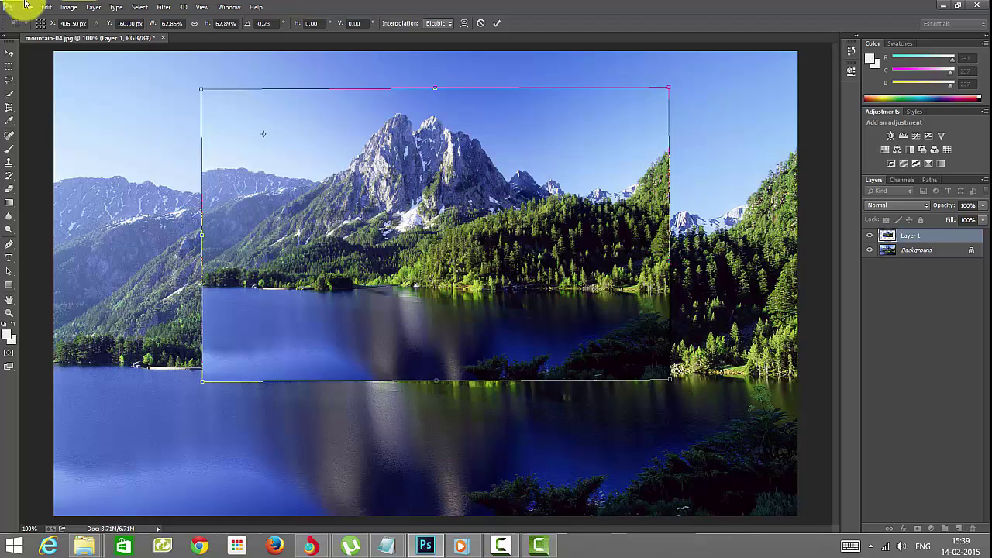
- Re-centre the pivot, straighten Layer 1 back to about 0°, and commit the transform
{"action": "left_click", "coordinate": [41, 24]}
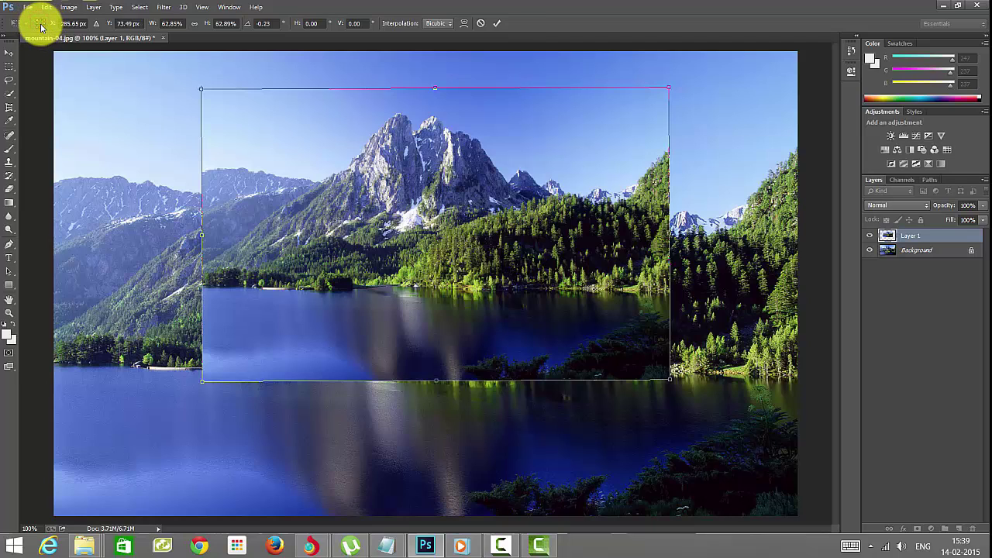
{"action": "left_click_drag", "start_coordinate": [689, 84], "coordinate": [749, 86]}
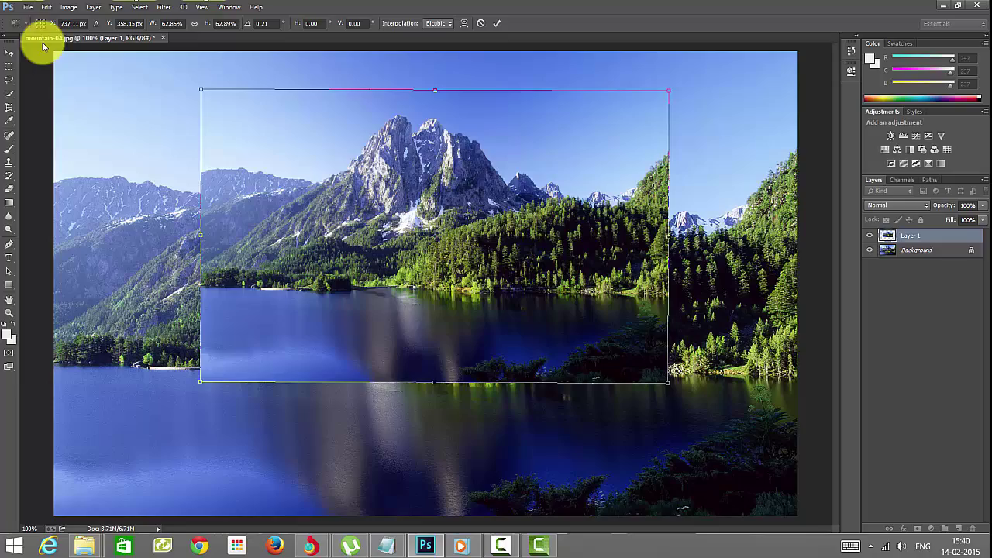
{"action": "left_click_drag", "start_coordinate": [696, 88], "coordinate": [572, 158]}
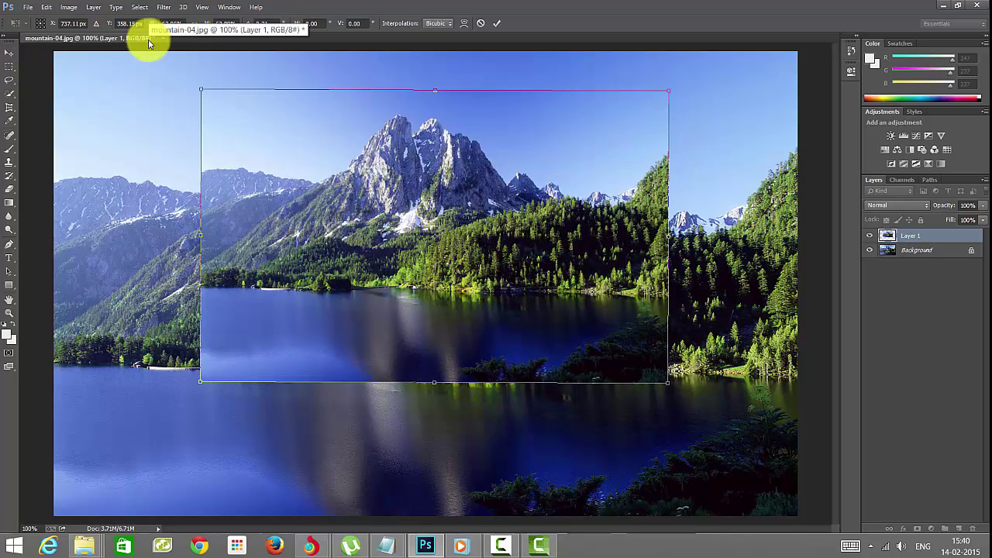
{"action": "left_click", "coordinate": [496, 29]}
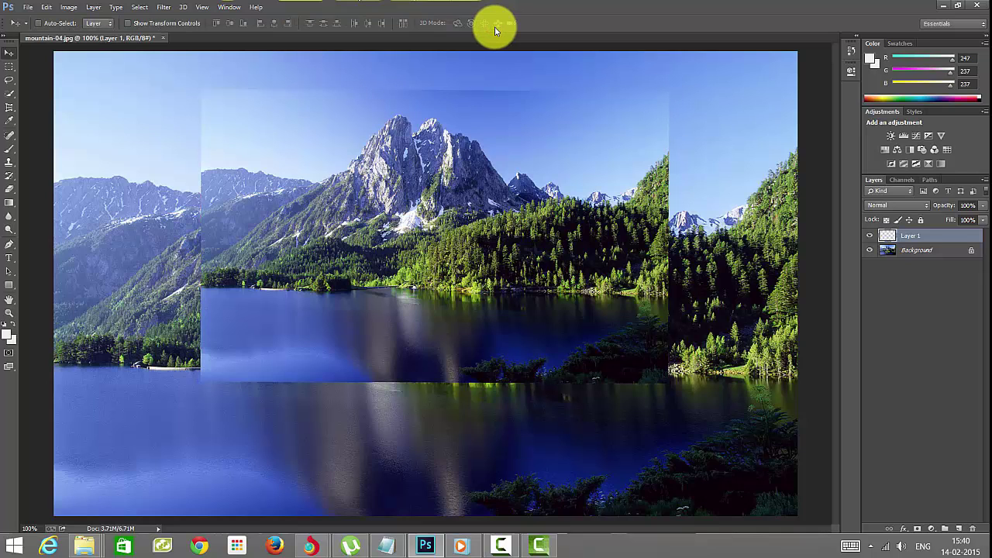
{"action": "left_click", "coordinate": [330, 127]}
{"action": "left_click", "coordinate": [45, 7]}
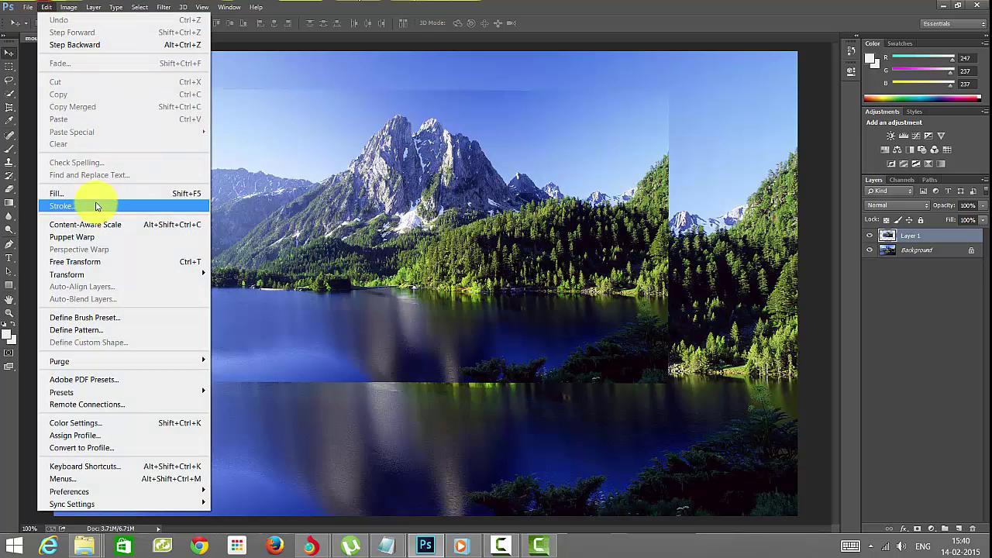
{"action": "left_click", "coordinate": [255, 291]}
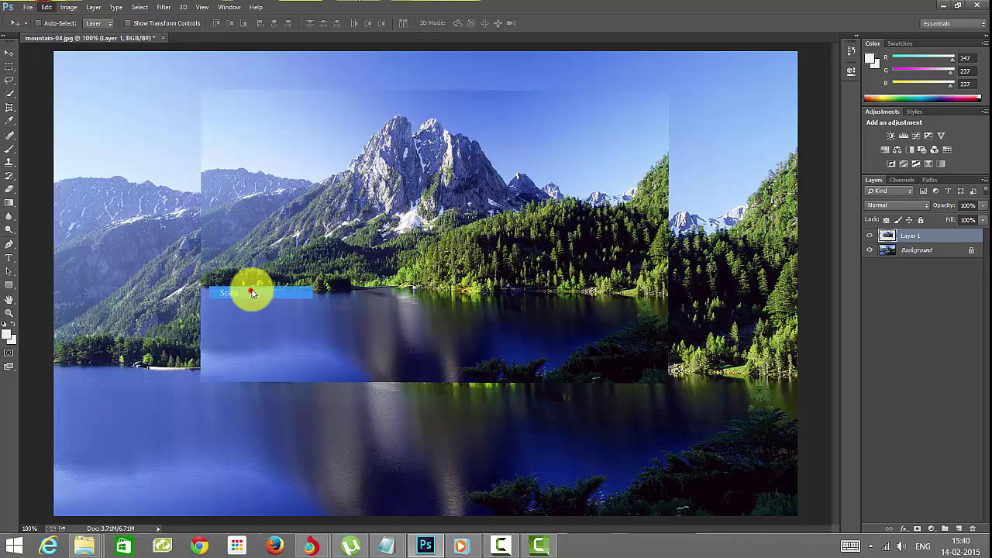
{"action": "left_click", "coordinate": [49, 9]}
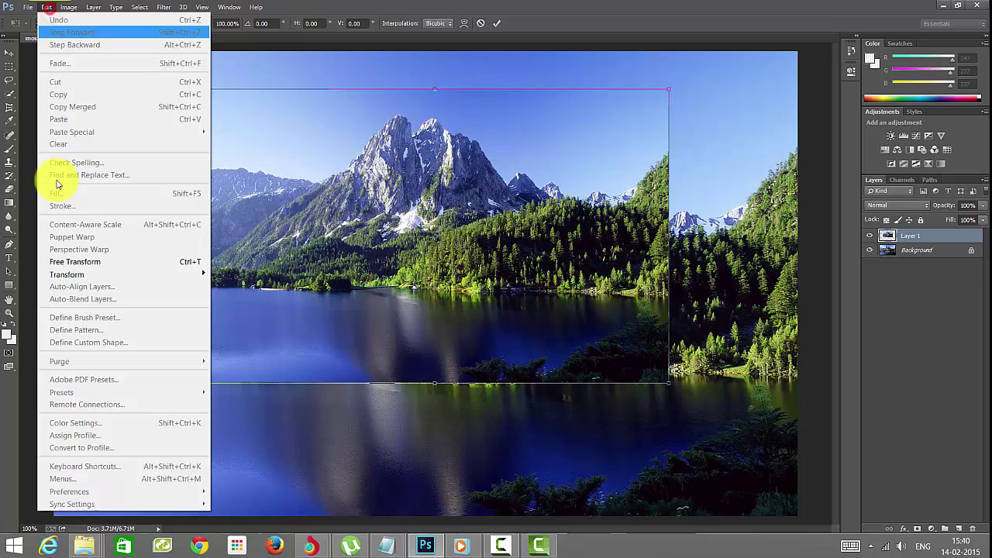
{"action": "mouse_move", "coordinate": [131, 279]}
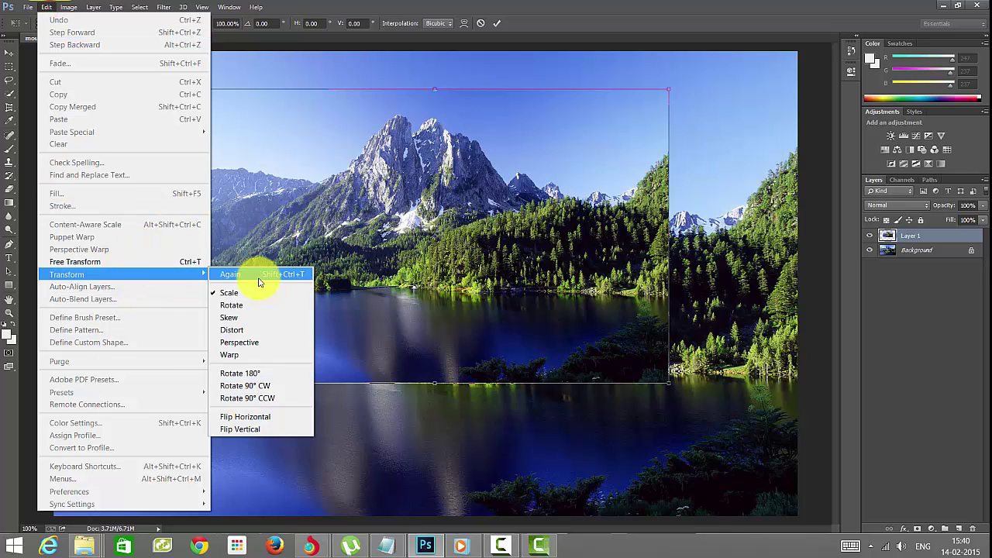
{"action": "right_click", "coordinate": [441, 158]}
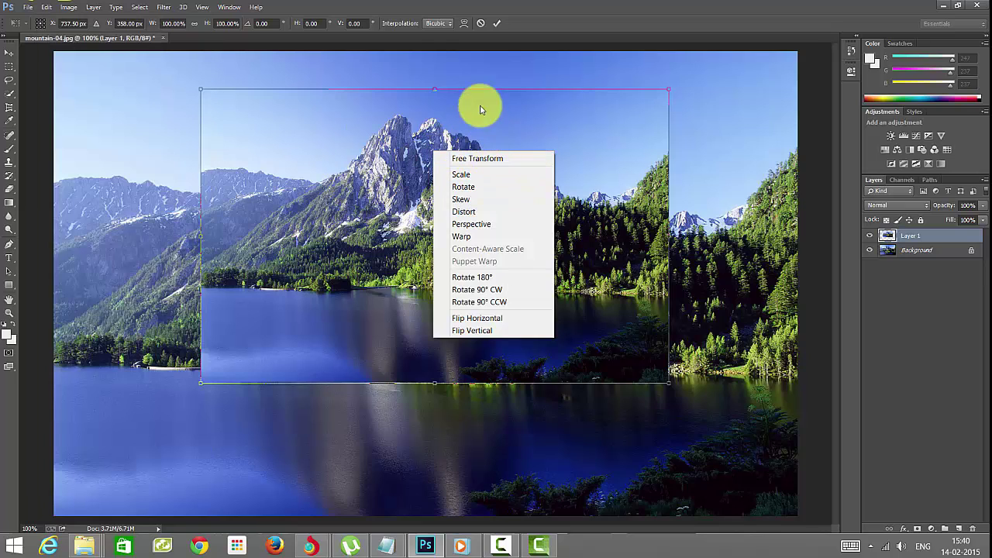
{"action": "right_click", "coordinate": [325, 123]}
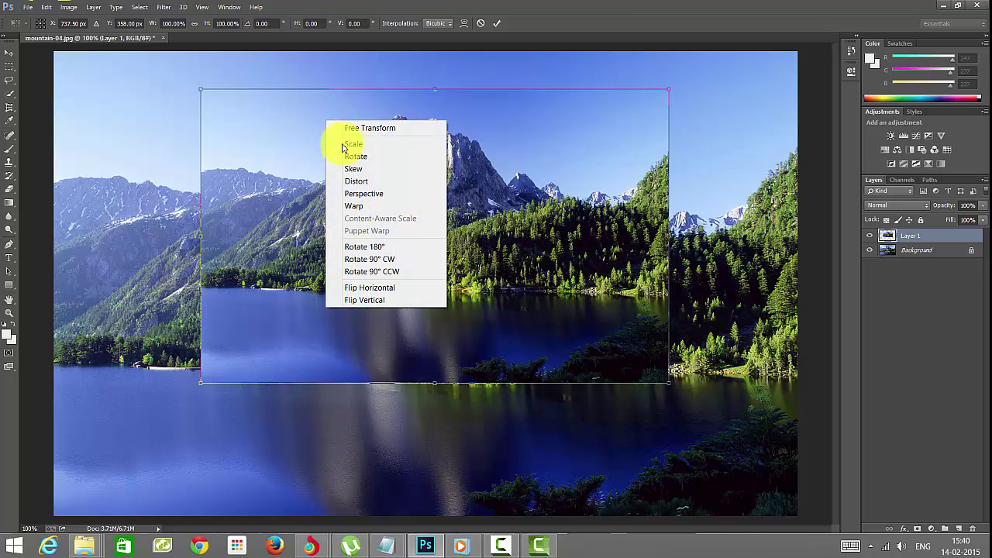
{"action": "left_click", "coordinate": [373, 181]}
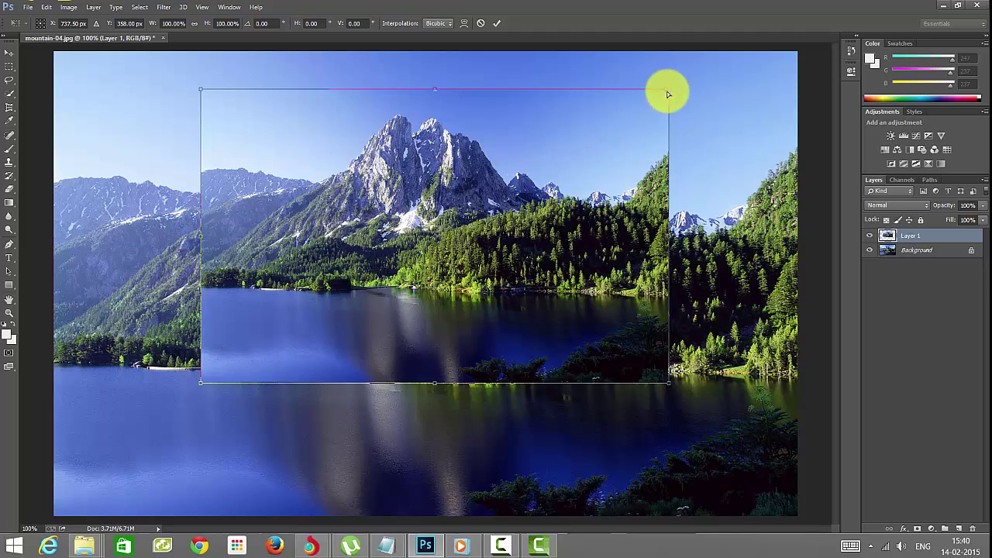
{"action": "left_click_drag", "start_coordinate": [669, 92], "coordinate": [503, 116]}
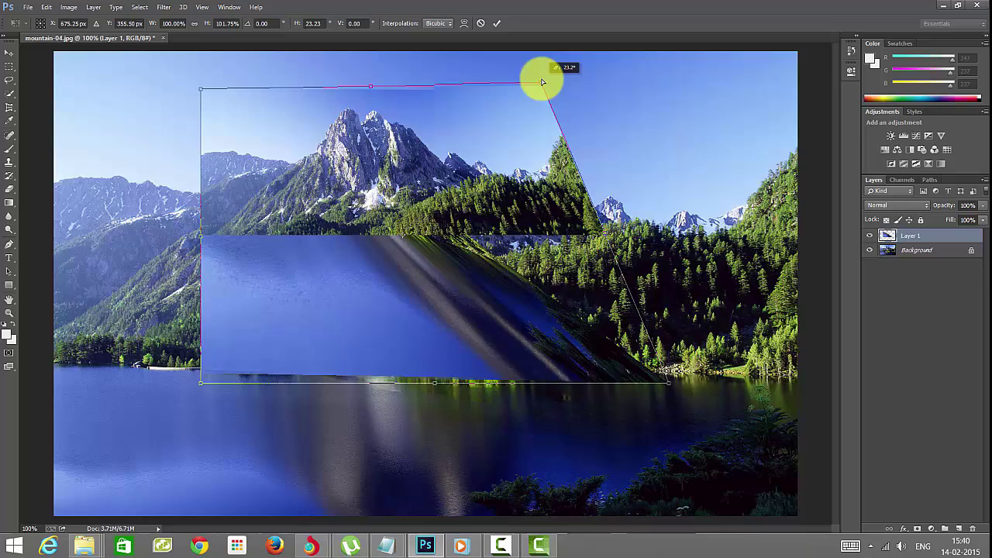
{"action": "left_click_drag", "start_coordinate": [543, 81], "coordinate": [404, 122]}
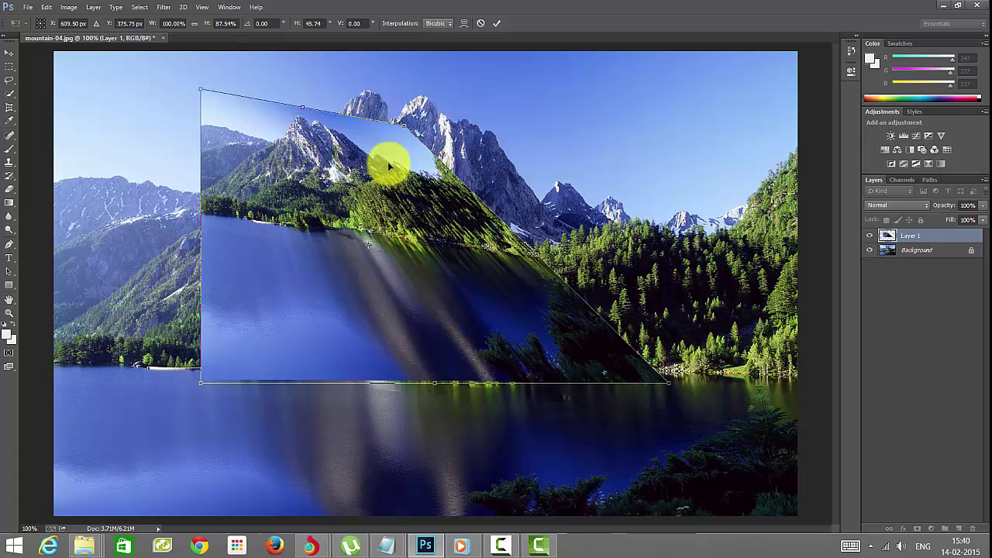
{"action": "left_click_drag", "start_coordinate": [211, 392], "coordinate": [549, 435]}
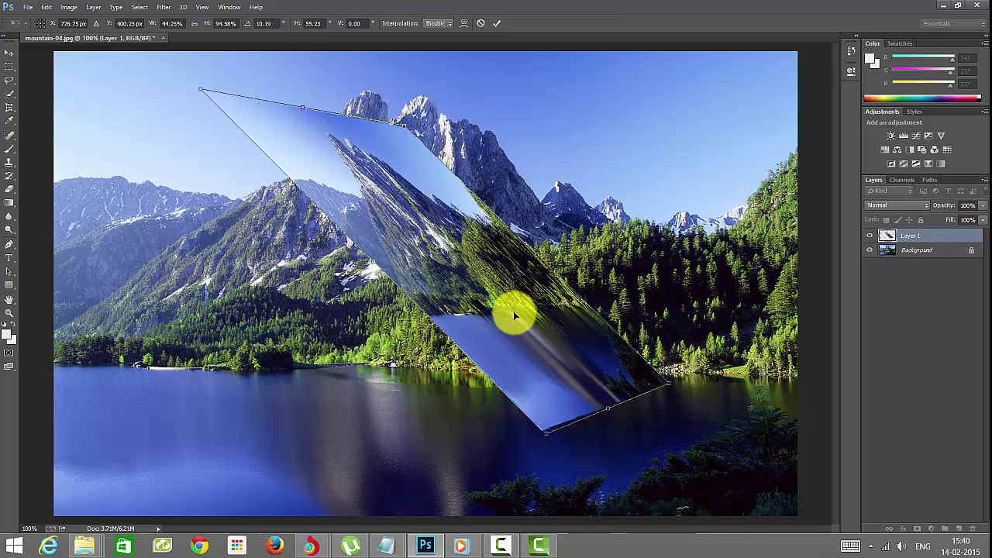
{"action": "left_click", "coordinate": [850, 49]}
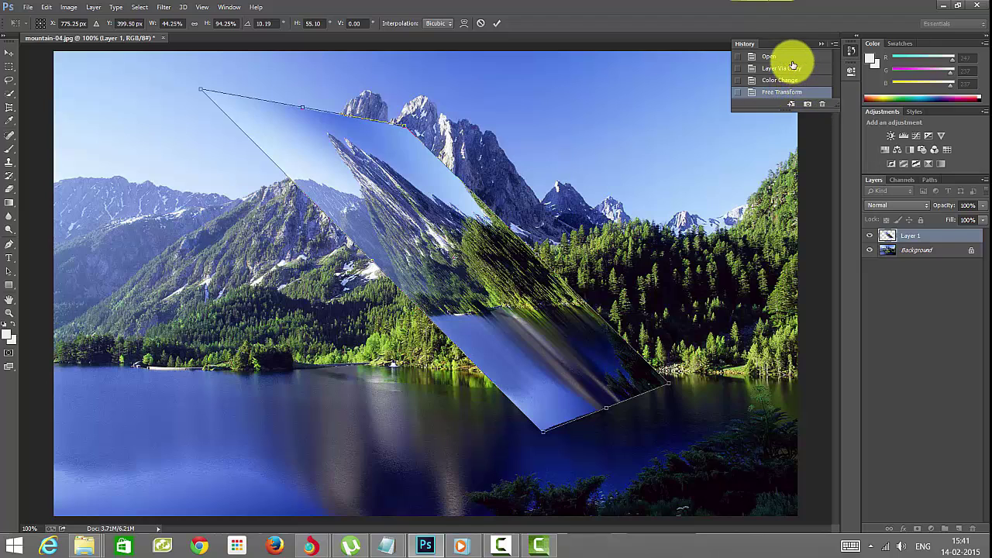
{"action": "left_click", "coordinate": [796, 68]}
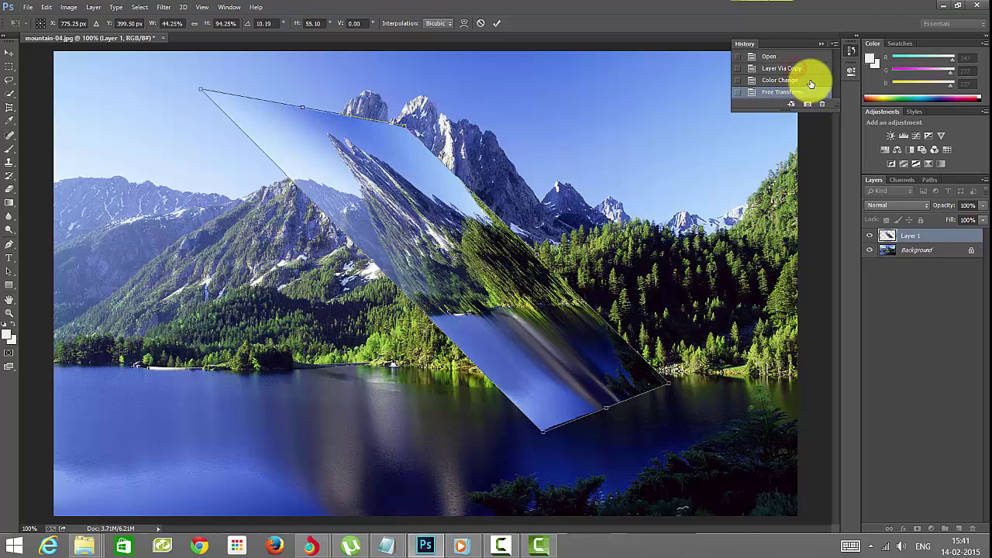
{"action": "left_click", "coordinate": [767, 93]}
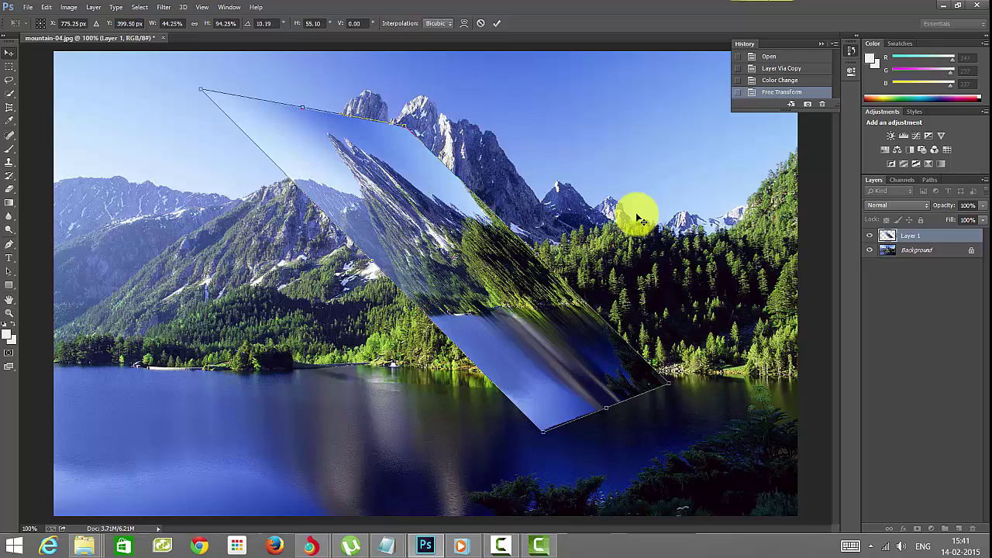
{"action": "key", "text": "Escape"}
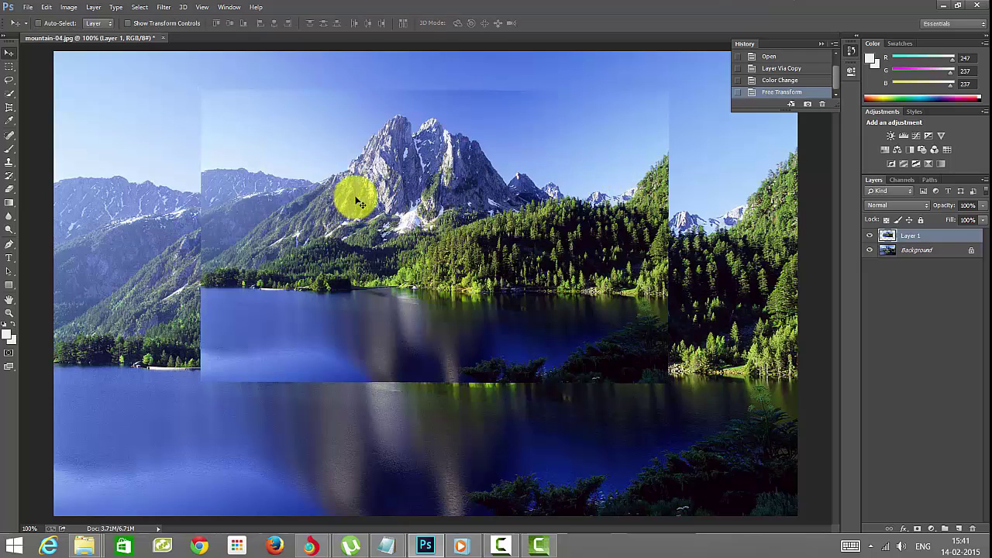
{"action": "left_click", "coordinate": [856, 51]}
{"action": "right_click", "coordinate": [376, 165]}
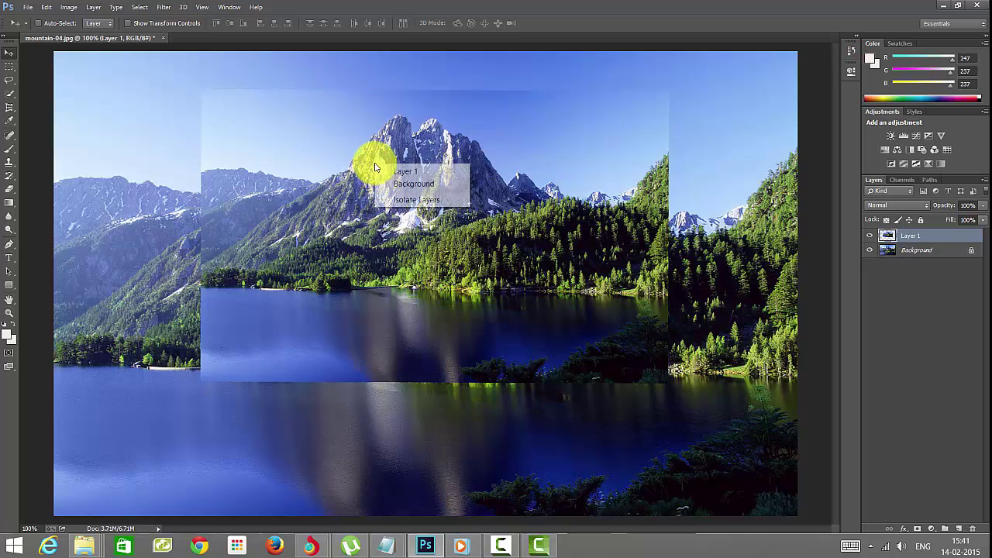
{"action": "left_click", "coordinate": [415, 172]}
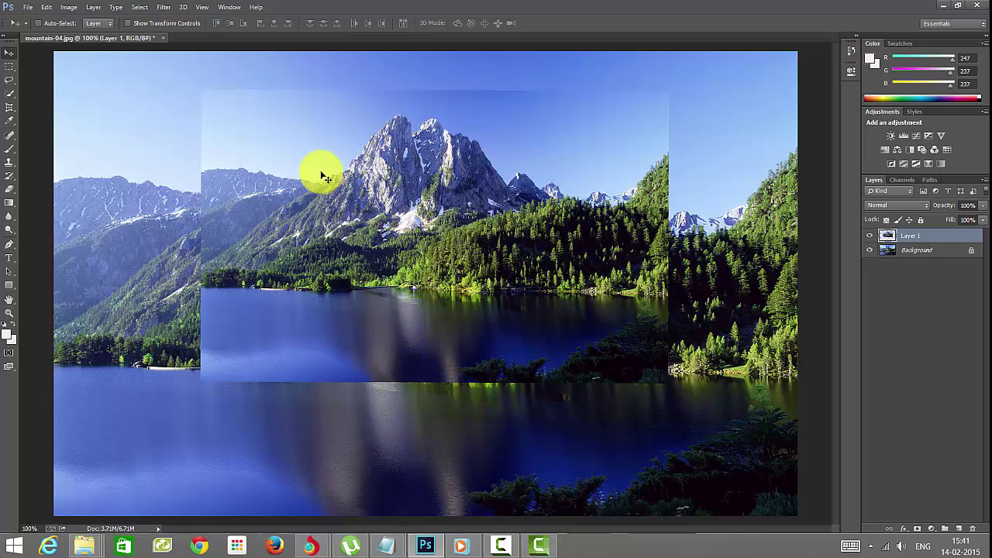
{"action": "left_click", "coordinate": [46, 7]}
{"action": "mouse_move", "coordinate": [126, 275]}
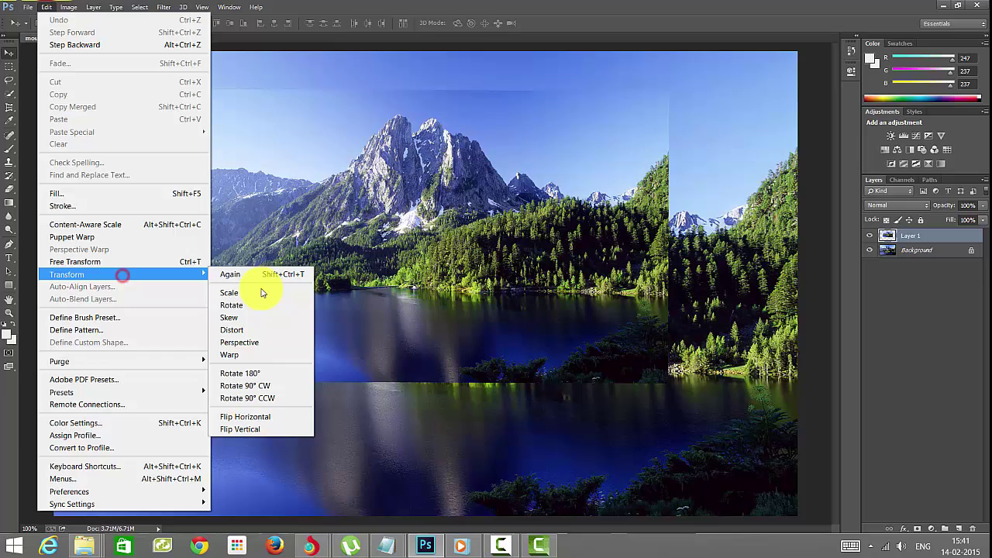
{"action": "left_click", "coordinate": [259, 295]}
{"action": "right_click", "coordinate": [407, 124]}
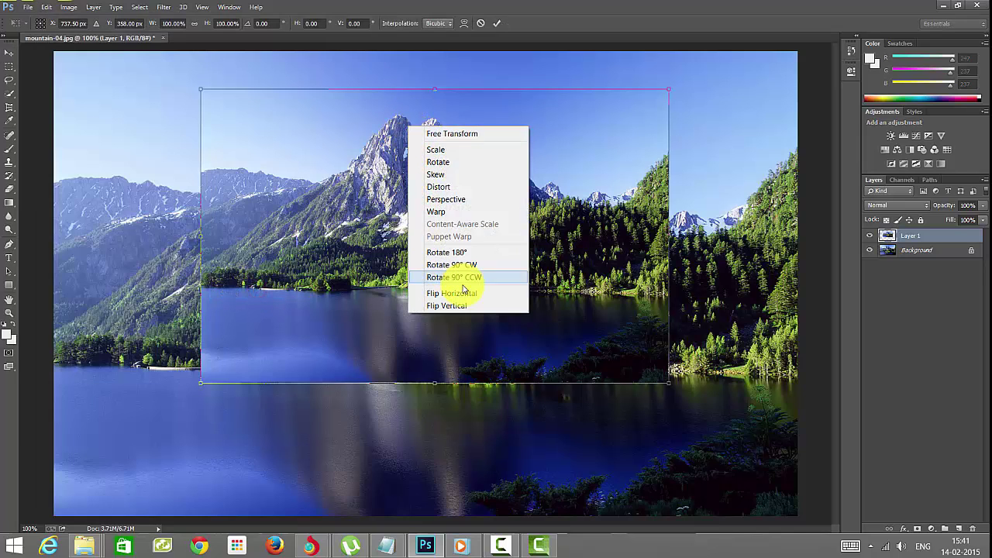
{"action": "left_click", "coordinate": [442, 175]}
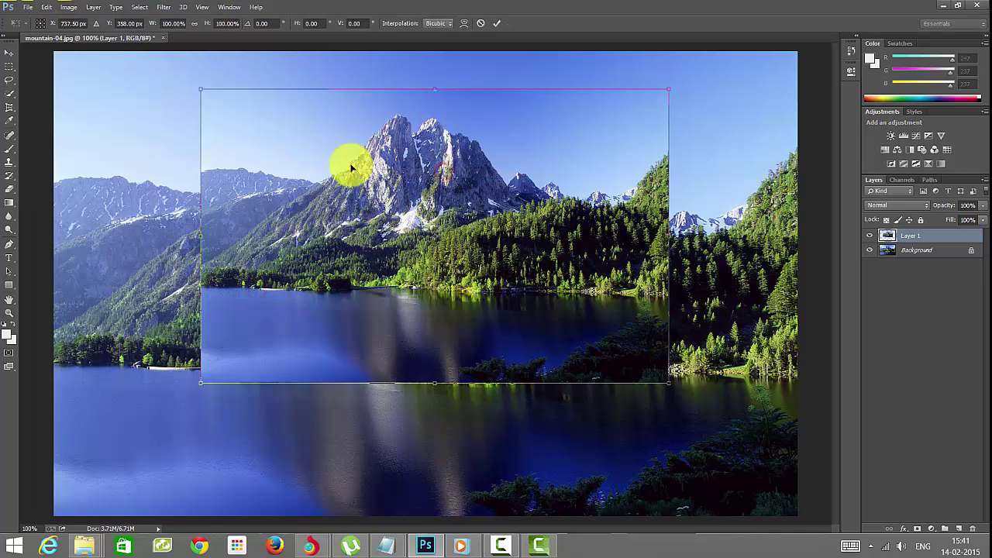
{"action": "left_click_drag", "start_coordinate": [664, 91], "coordinate": [591, 305]}
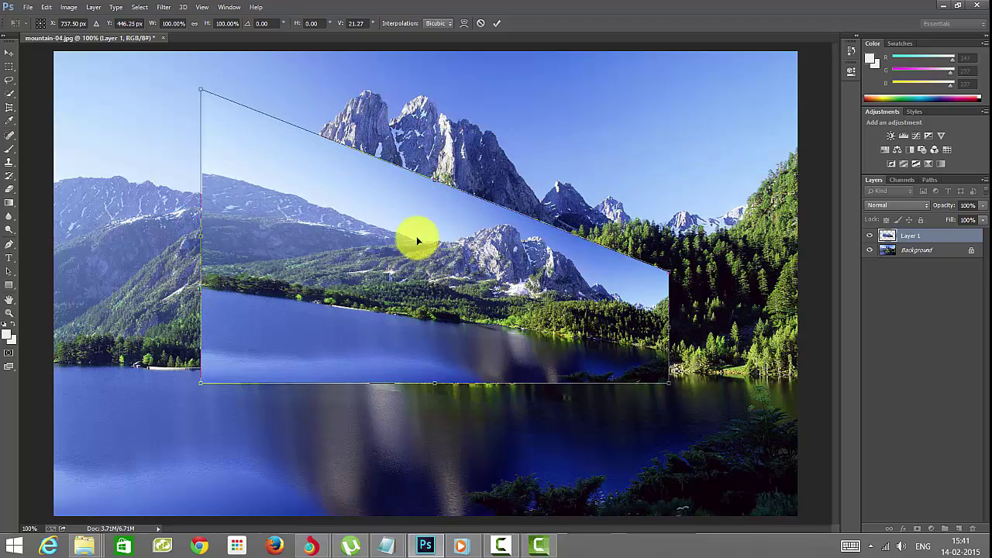
{"action": "key", "text": "Escape"}
{"action": "left_click", "coordinate": [47, 7]}
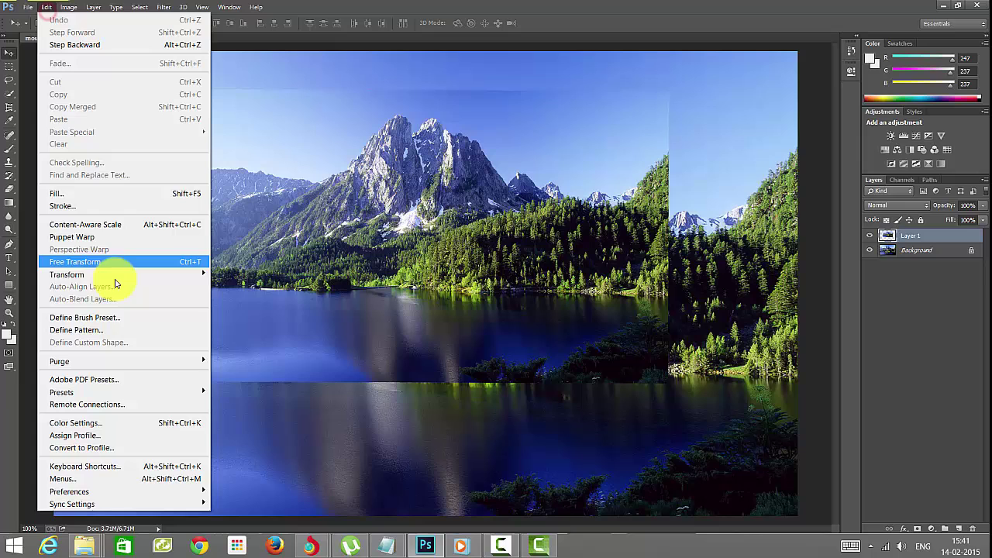
{"action": "mouse_move", "coordinate": [122, 277]}
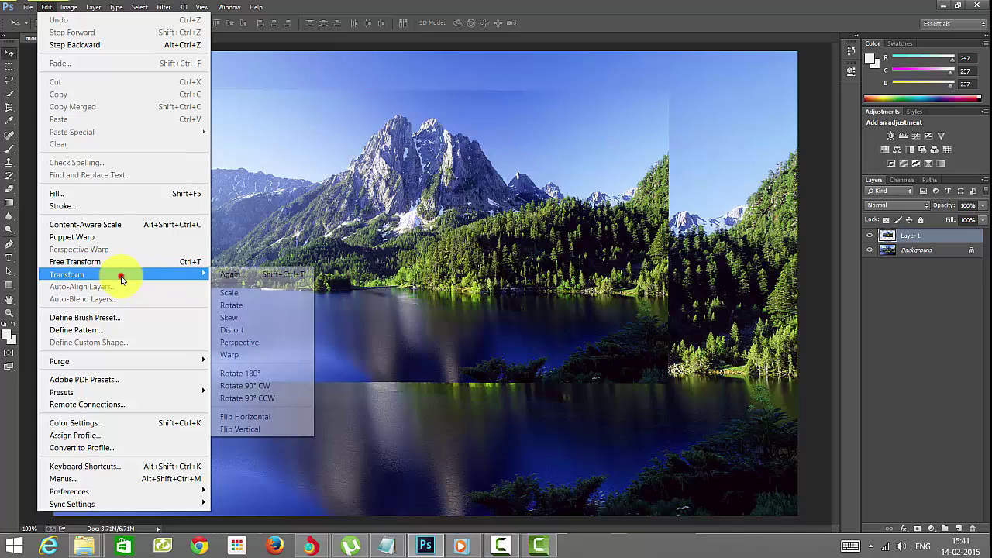
{"action": "left_click", "coordinate": [257, 292]}
{"action": "right_click", "coordinate": [441, 162]}
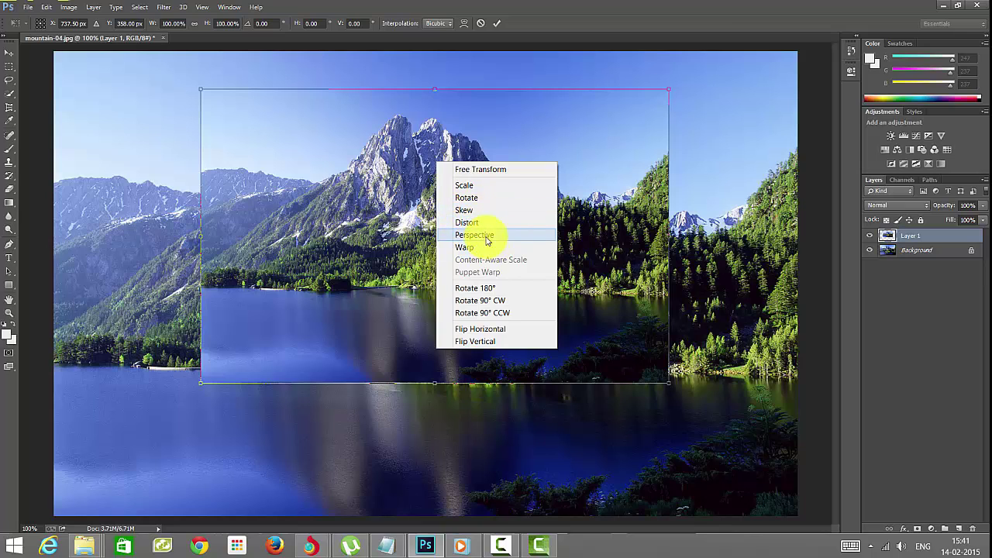
{"action": "left_click", "coordinate": [484, 234]}
{"action": "left_click_drag", "start_coordinate": [668, 89], "coordinate": [600, 160]}
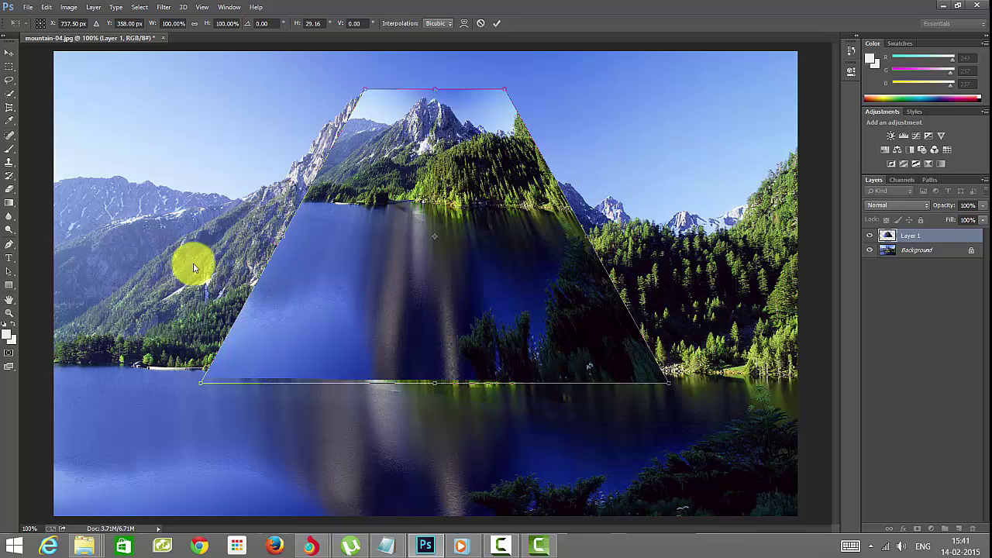
{"action": "key", "text": "ctrl+z"}
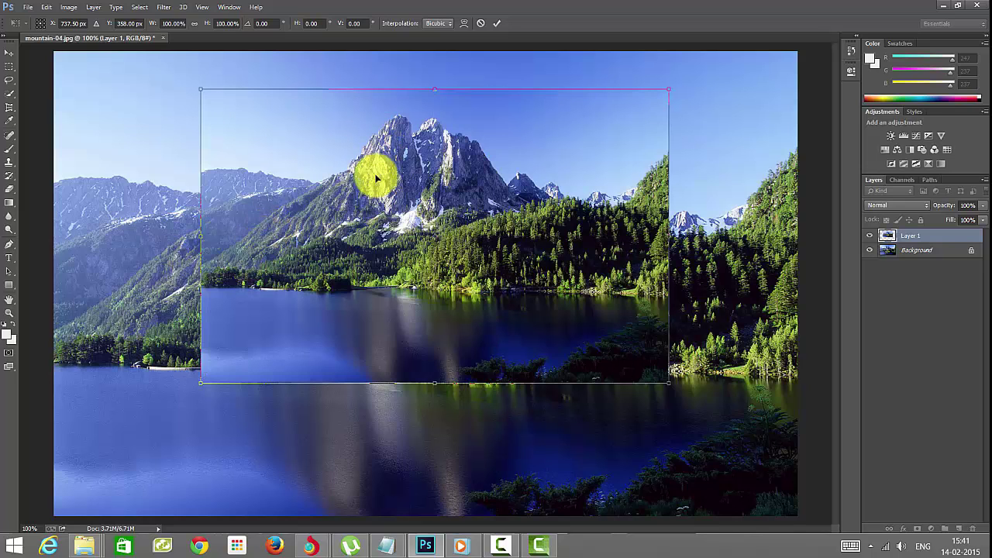
- Commit the transform, then convert the locked Background into an editable Layer 0
{"action": "key", "text": "Return"}
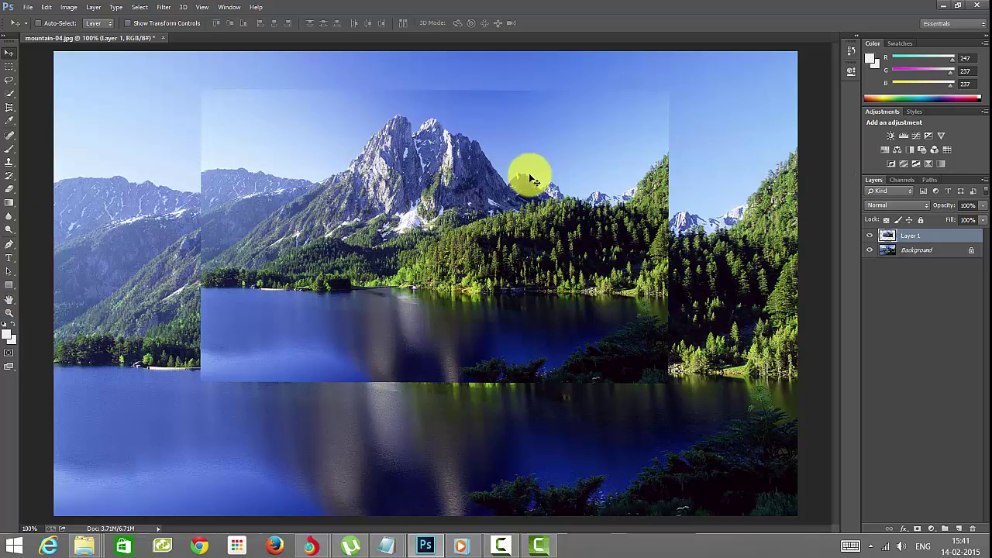
{"action": "left_click", "coordinate": [917, 252]}
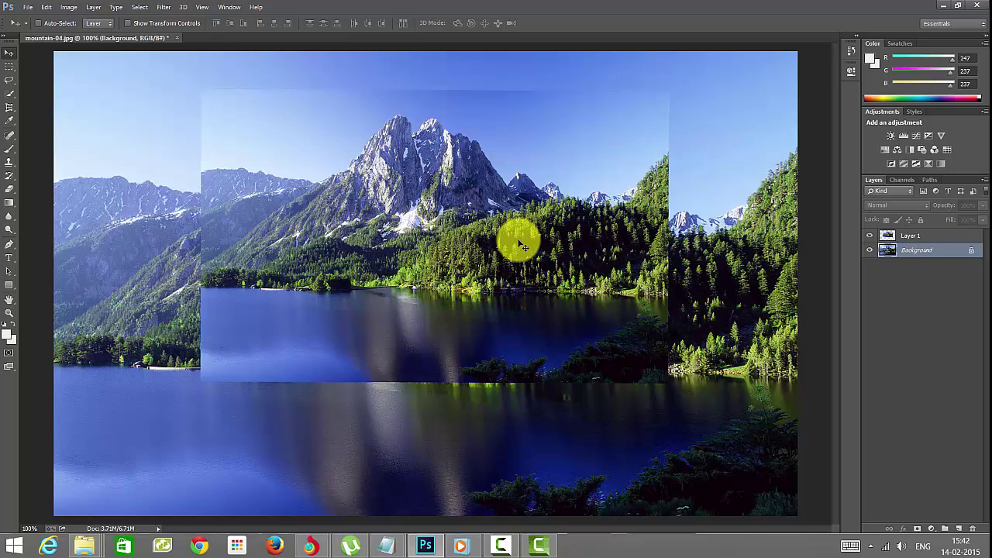
{"action": "left_click", "coordinate": [420, 273]}
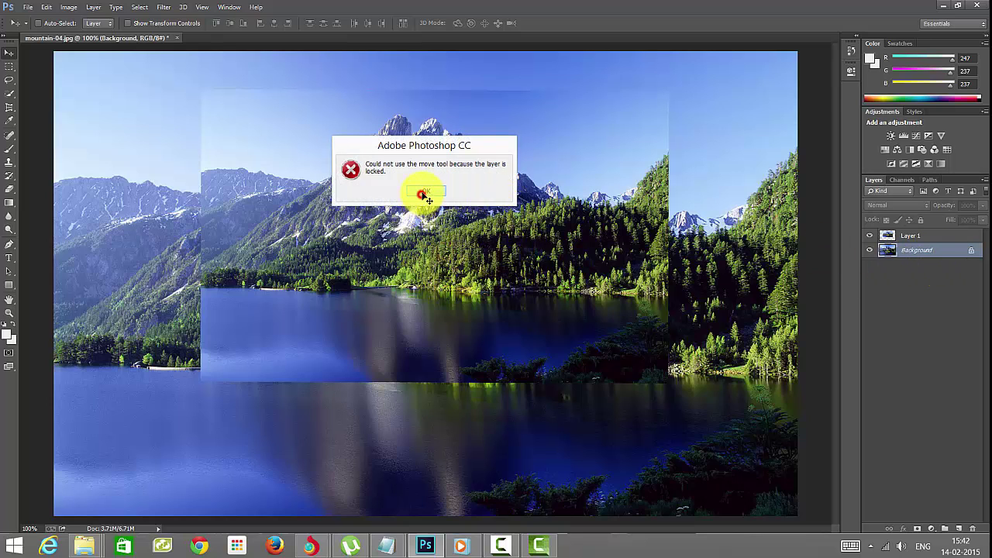
{"action": "left_click", "coordinate": [426, 193]}
{"action": "double_click", "coordinate": [924, 249]}
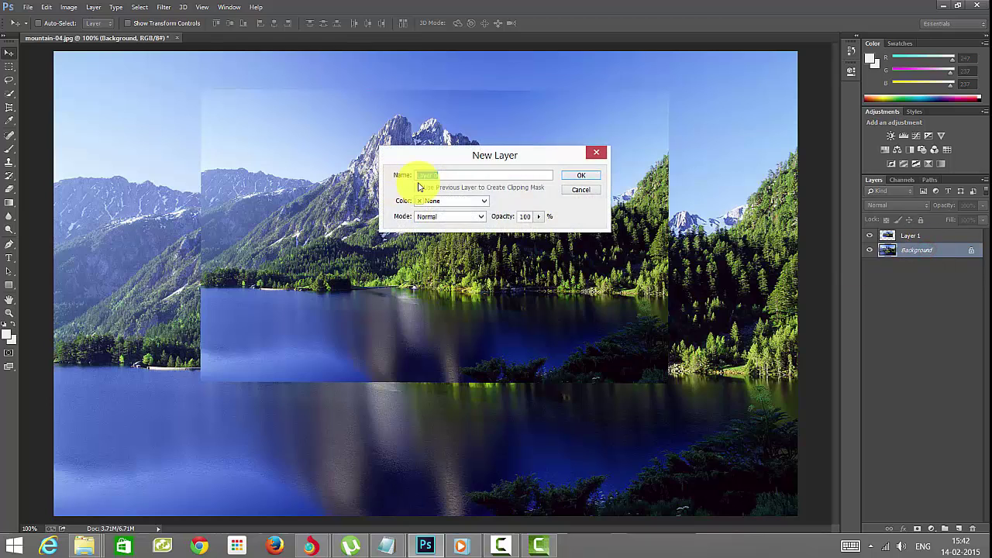
{"action": "left_click", "coordinate": [596, 176]}
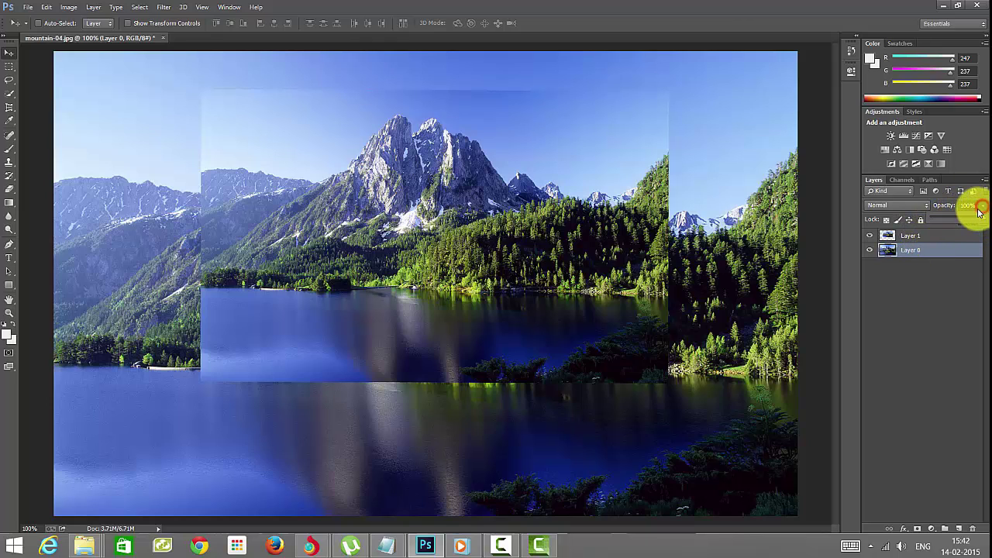
- Set Layer 0 to 95% opacity and set the transparency Grid Size to None in Preferences
{"action": "left_click_drag", "start_coordinate": [951, 220], "coordinate": [977, 230]}
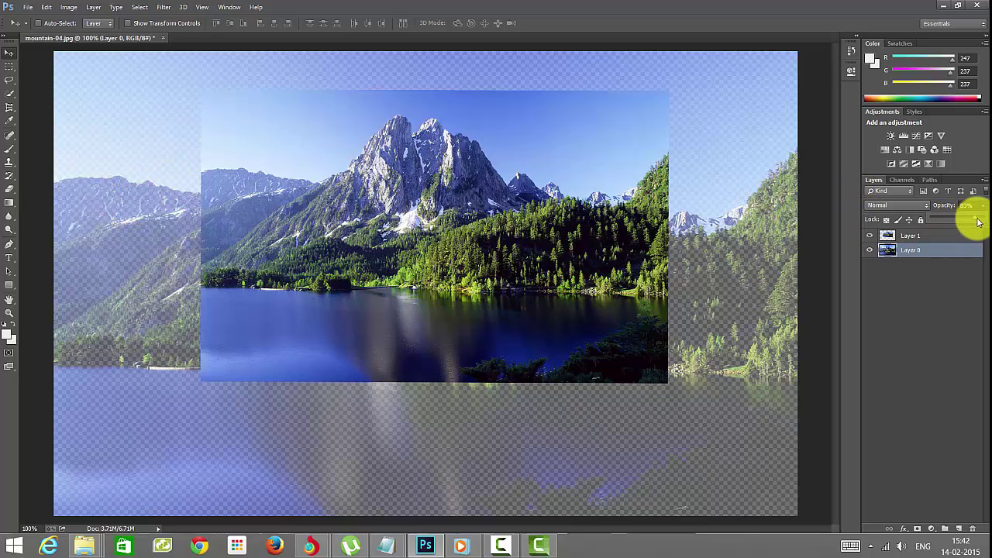
{"action": "left_click_drag", "start_coordinate": [974, 218], "coordinate": [977, 215]}
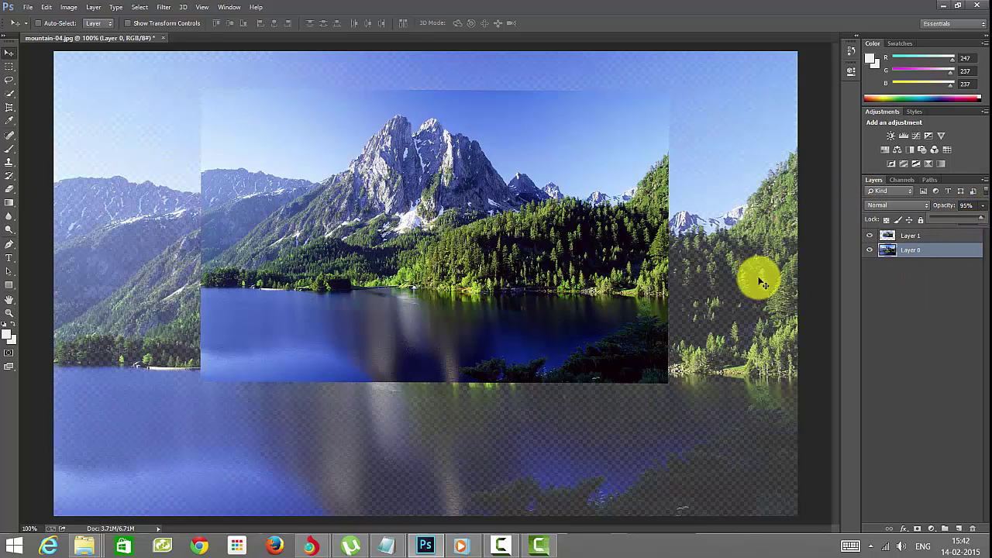
{"action": "left_click", "coordinate": [28, 8]}
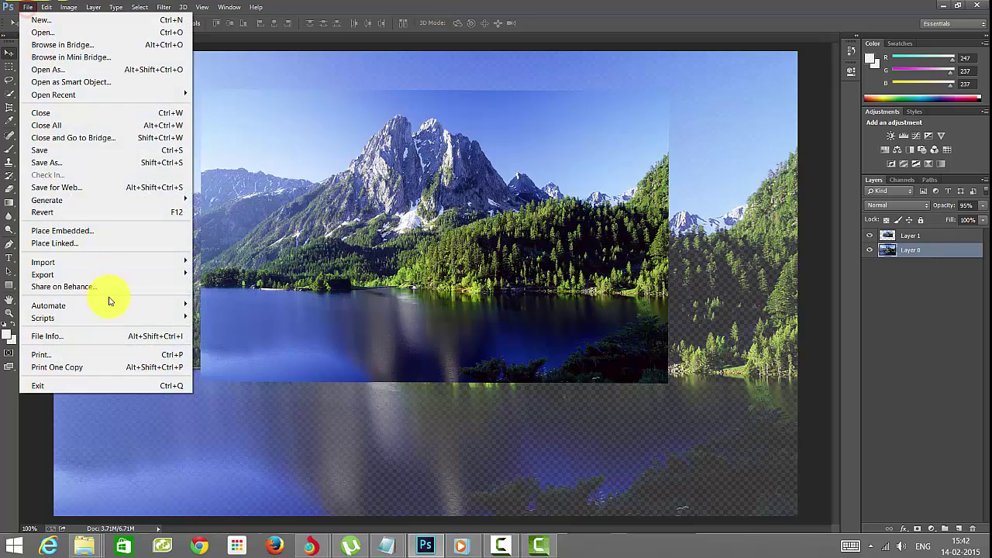
{"action": "mouse_move", "coordinate": [70, 6]}
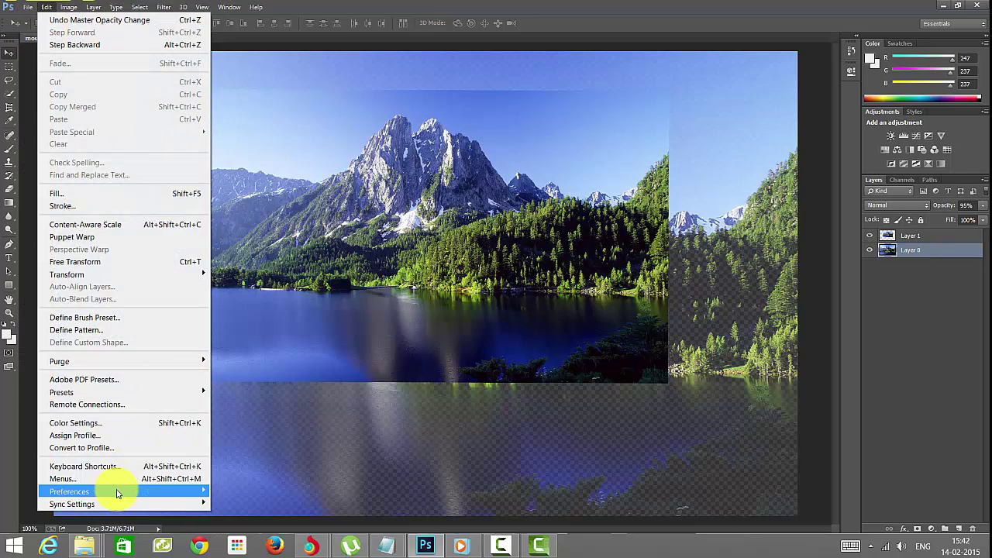
{"action": "left_click", "coordinate": [116, 490]}
{"action": "left_click", "coordinate": [277, 329]}
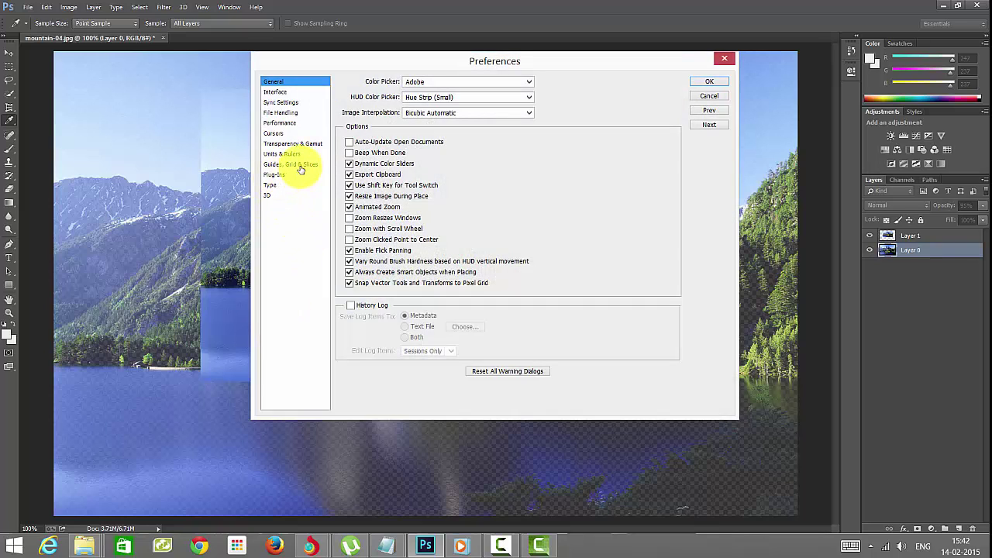
{"action": "left_click", "coordinate": [293, 144]}
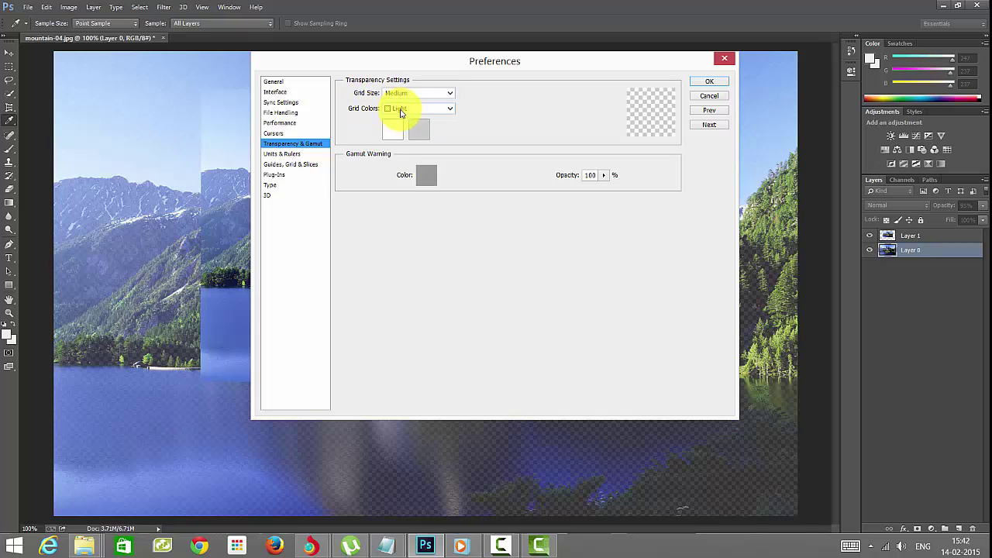
{"action": "left_click", "coordinate": [446, 108]}
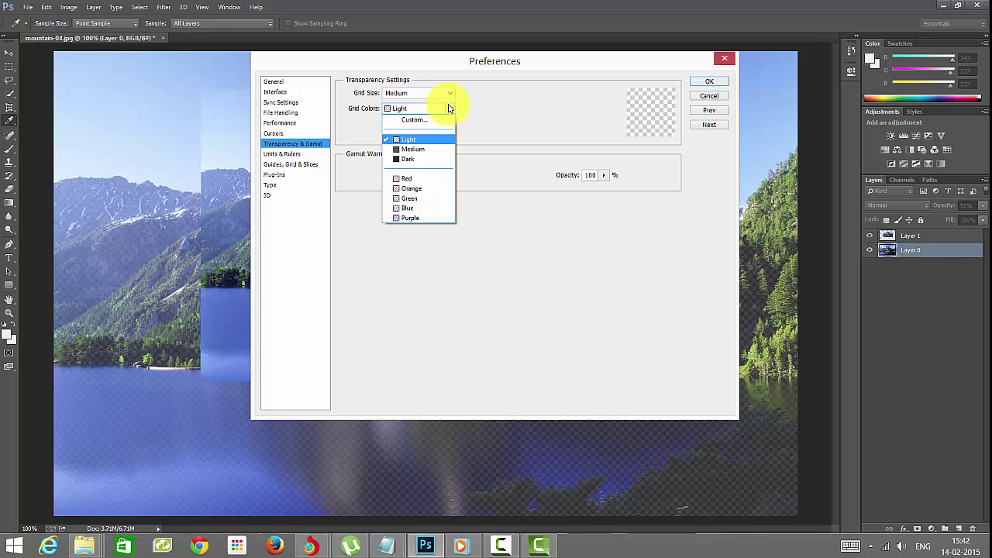
{"action": "left_click", "coordinate": [448, 108]}
{"action": "left_click", "coordinate": [449, 93]}
{"action": "left_click", "coordinate": [401, 99]}
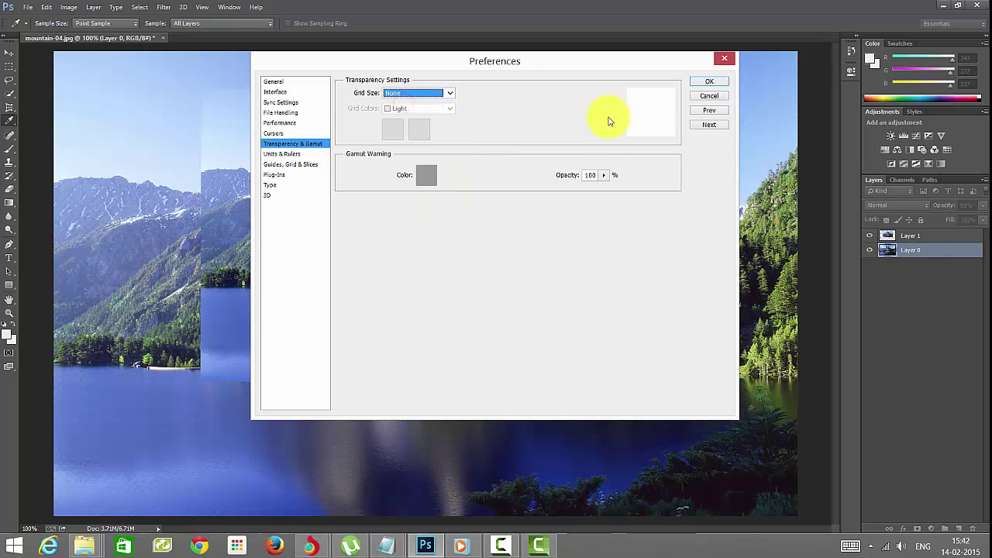
{"action": "left_click", "coordinate": [707, 83]}
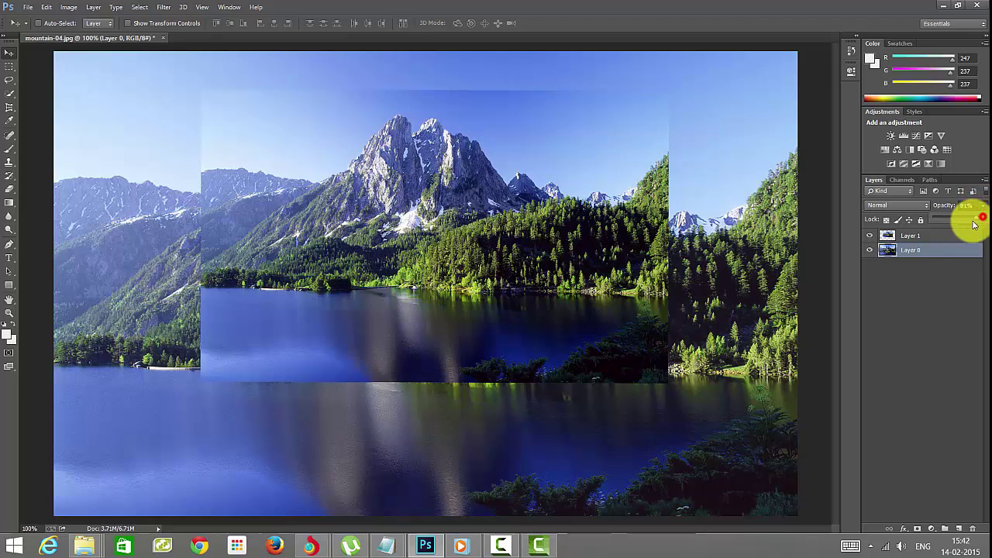
- Fade Layer 0 to 36% opacity, then open Drop Shadow in Layer Style and close it
{"action": "left_click_drag", "start_coordinate": [975, 224], "coordinate": [953, 222]}
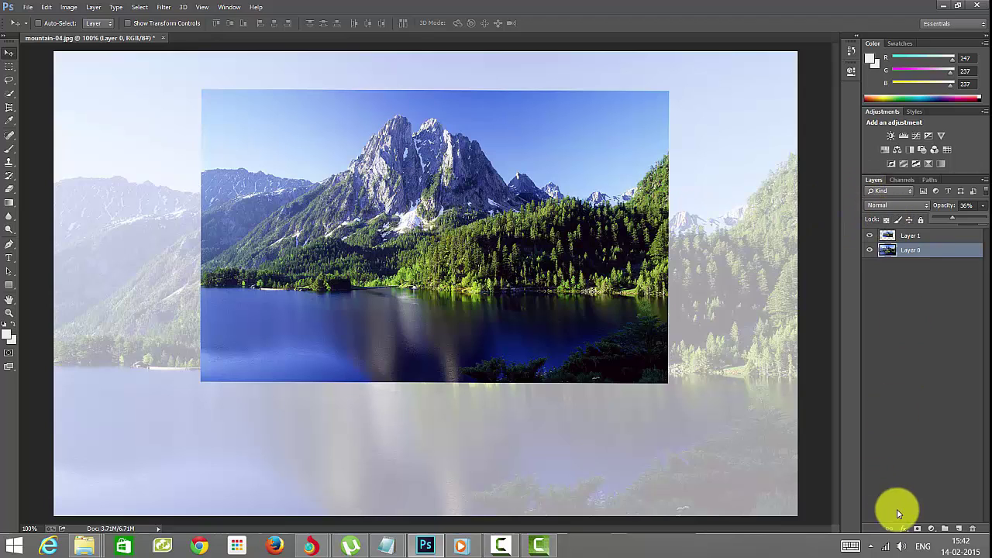
{"action": "left_click", "coordinate": [932, 532]}
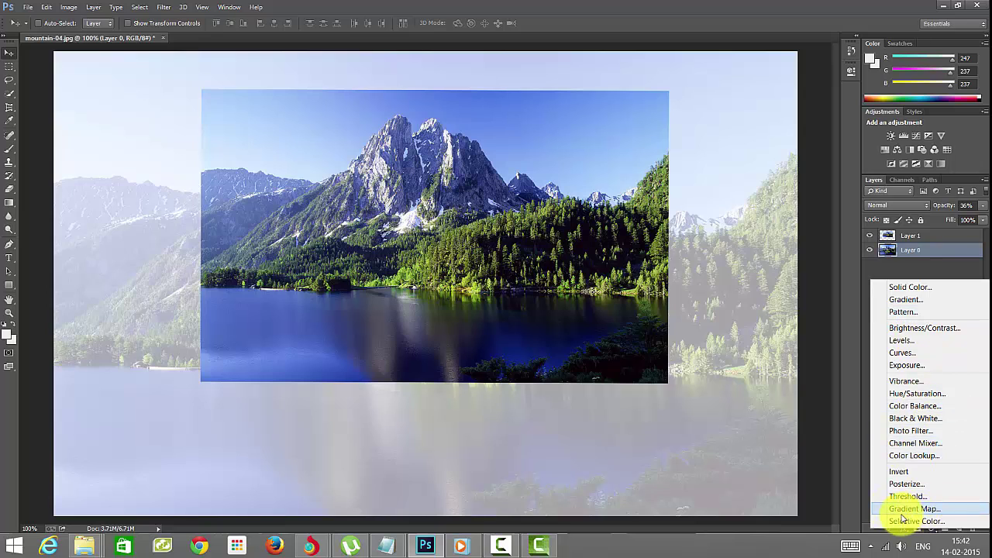
{"action": "left_click", "coordinate": [860, 474]}
{"action": "left_click", "coordinate": [904, 529]}
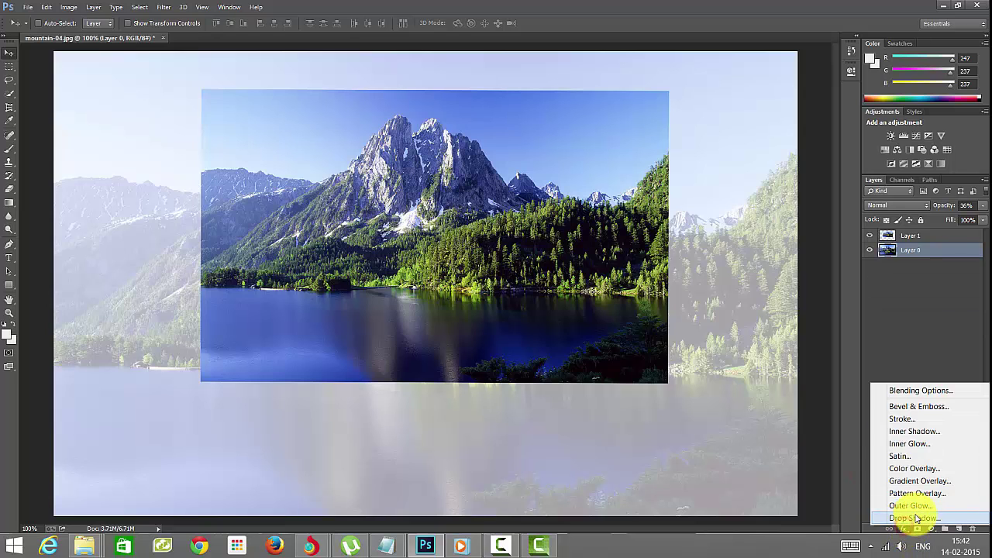
{"action": "left_click", "coordinate": [906, 535]}
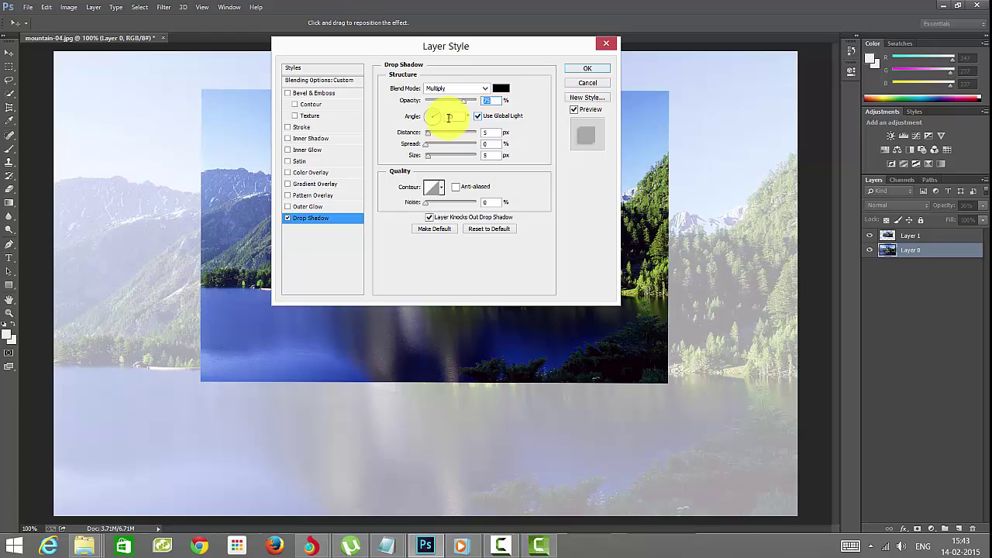
{"action": "key", "text": "Escape"}
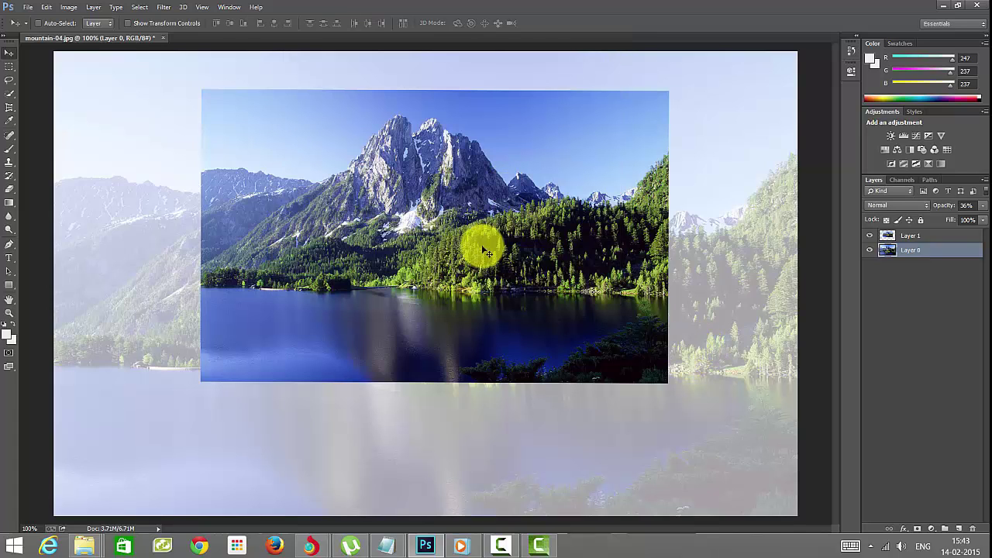